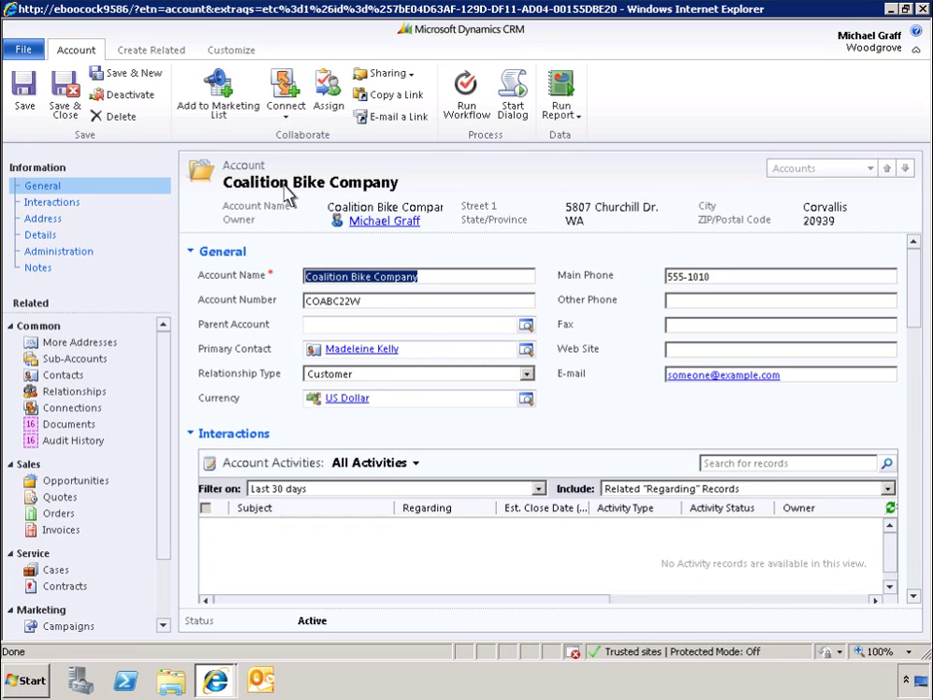
Step: Open the Account form for customization and insert a two-column tab below the General tab
click(237, 54)
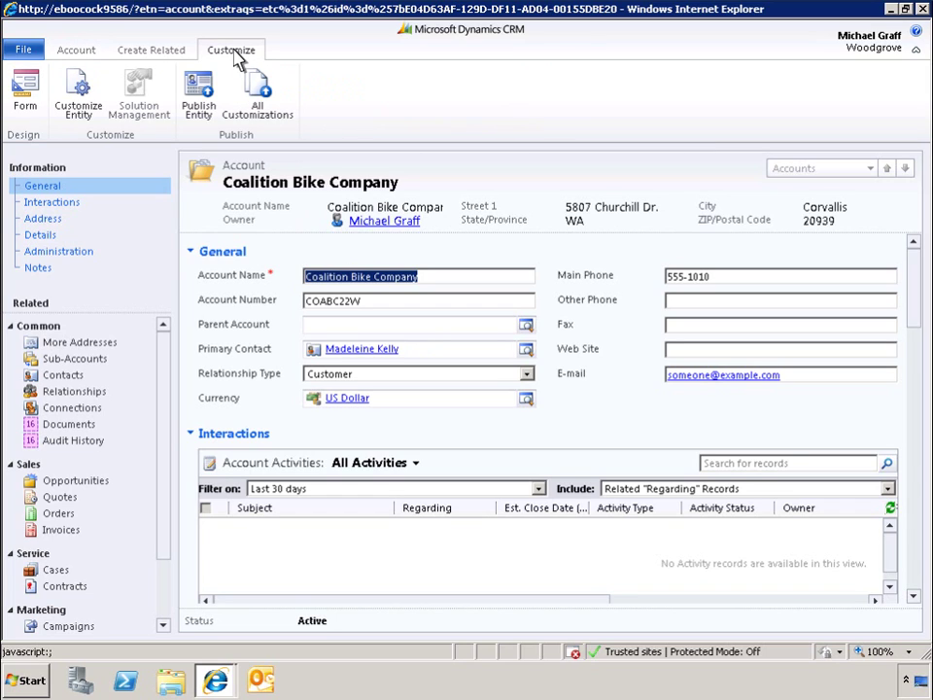
click(29, 102)
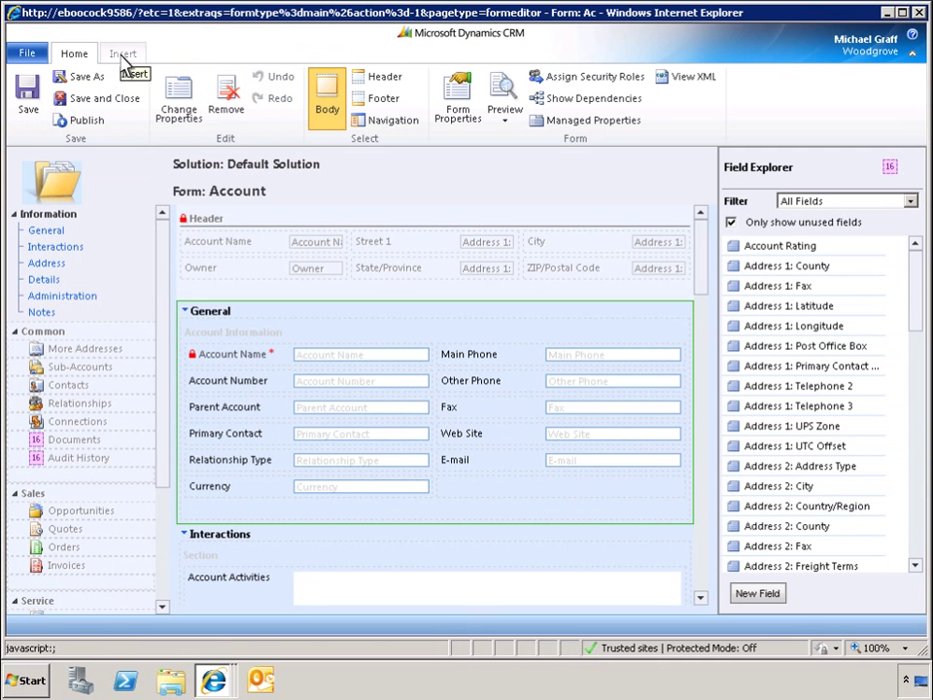
click(122, 57)
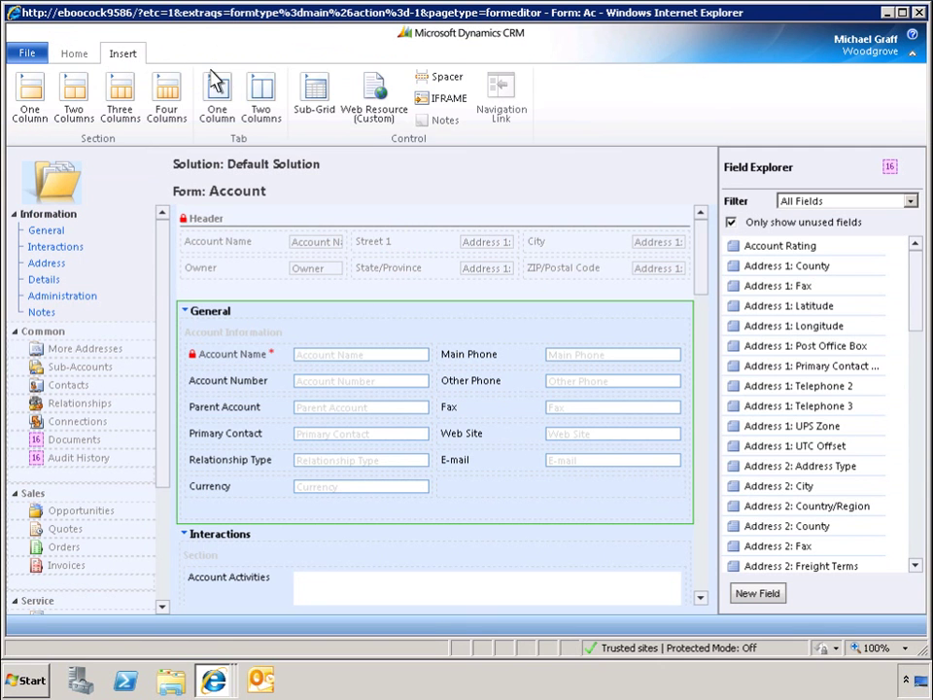
click(262, 107)
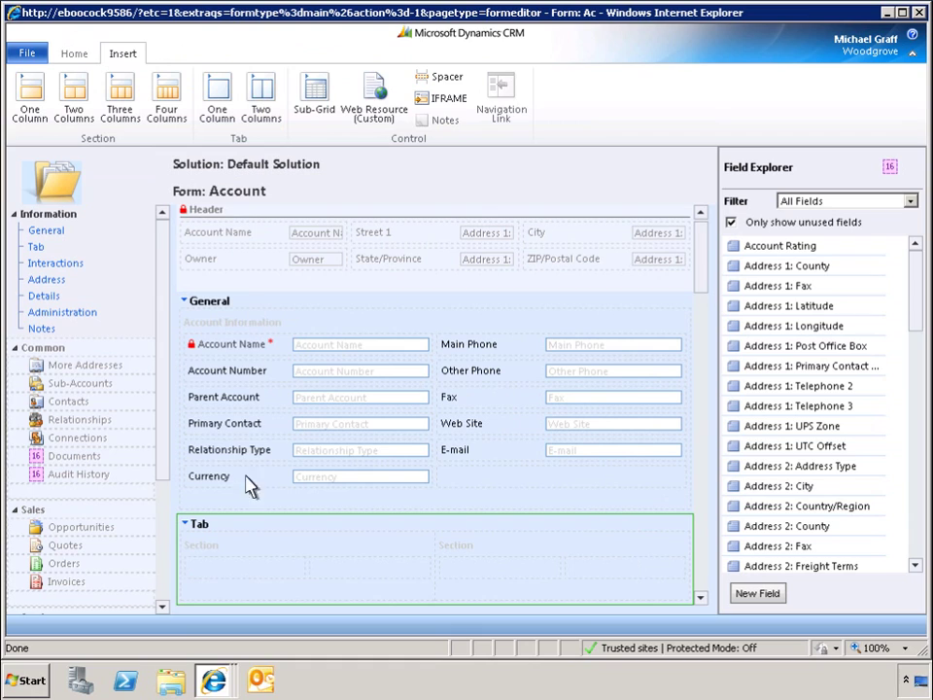
Step: Add a sub-grid named AccountOpportunities to the new tab's first section, using entity Opportunities (Potential Customer) and default view All Opportunities
click(245, 573)
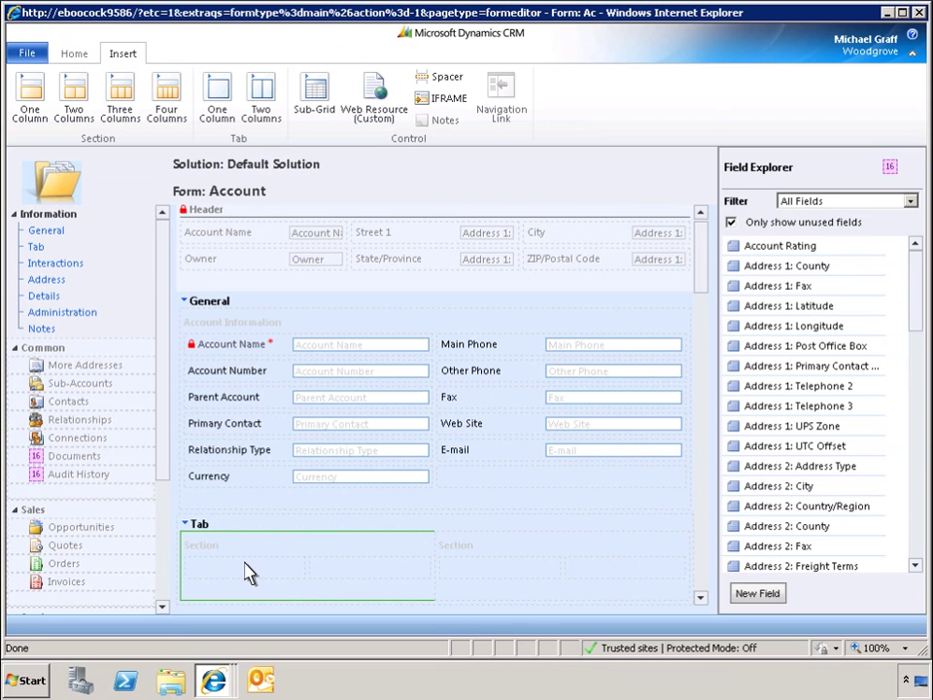
click(321, 107)
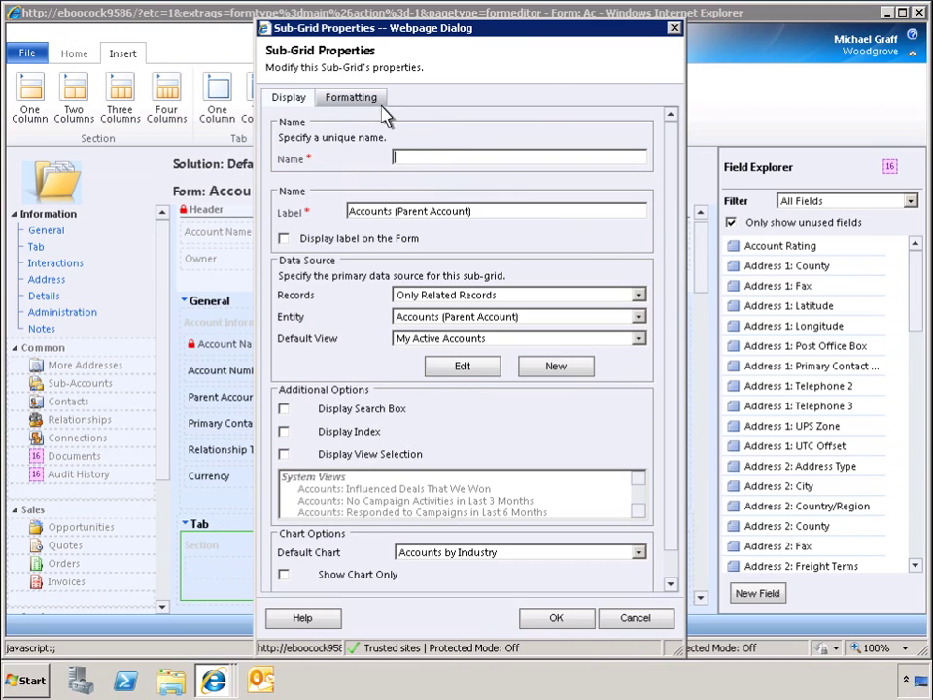
text(AccountOpportunities)
click(639, 316)
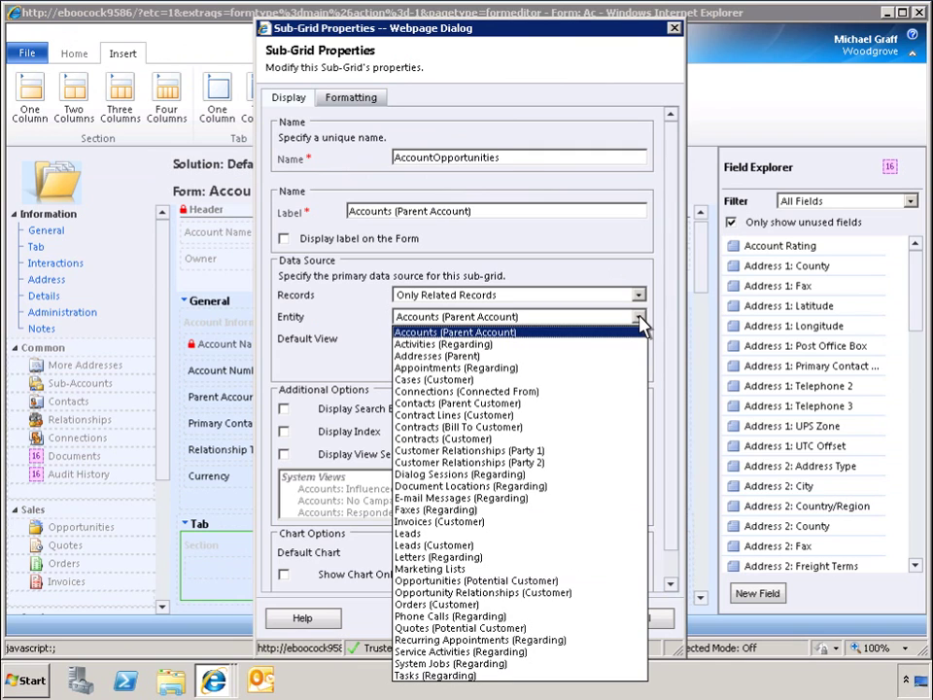
click(443, 581)
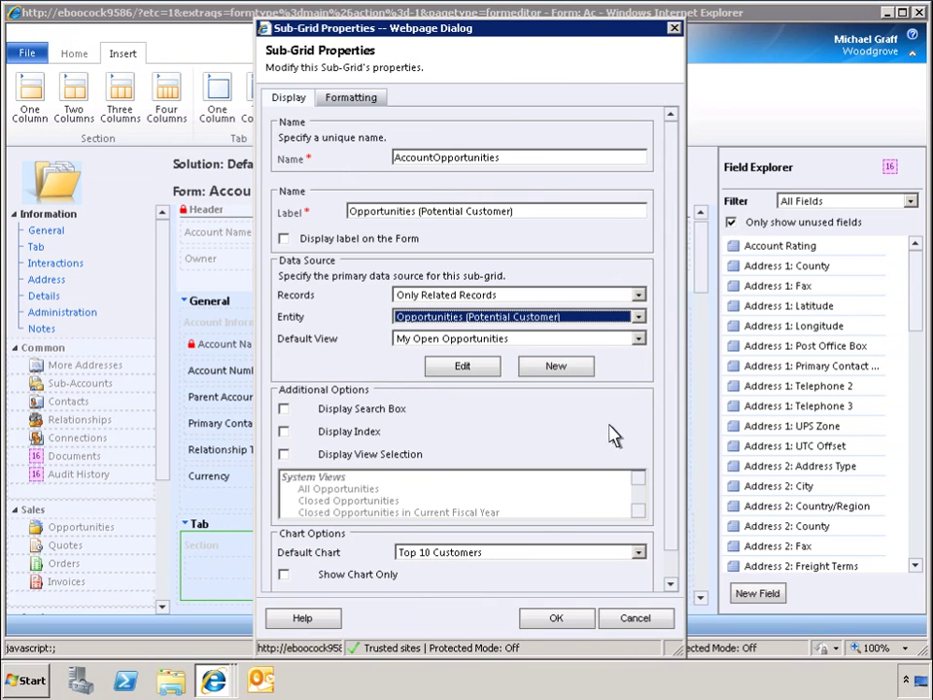
click(638, 339)
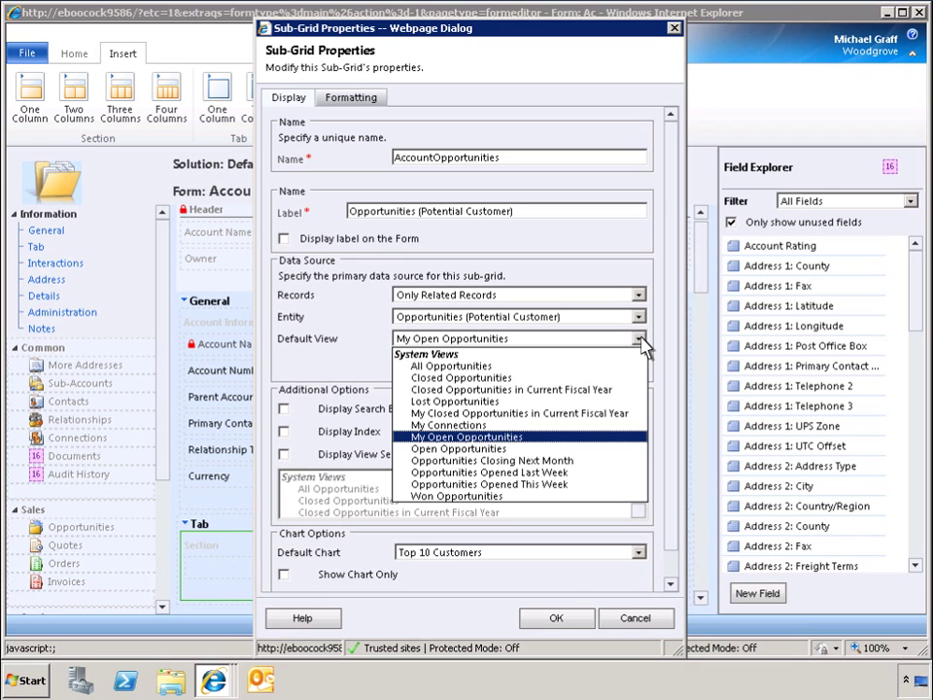
click(455, 368)
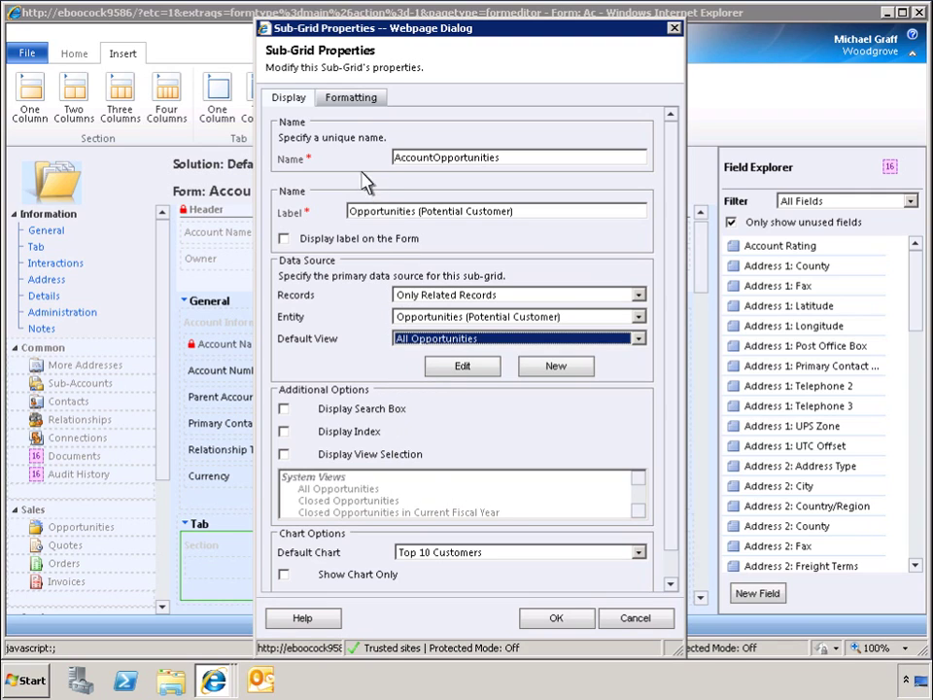
Step: Set the opportunities sub-grid to occupy one column and apply its properties
click(353, 103)
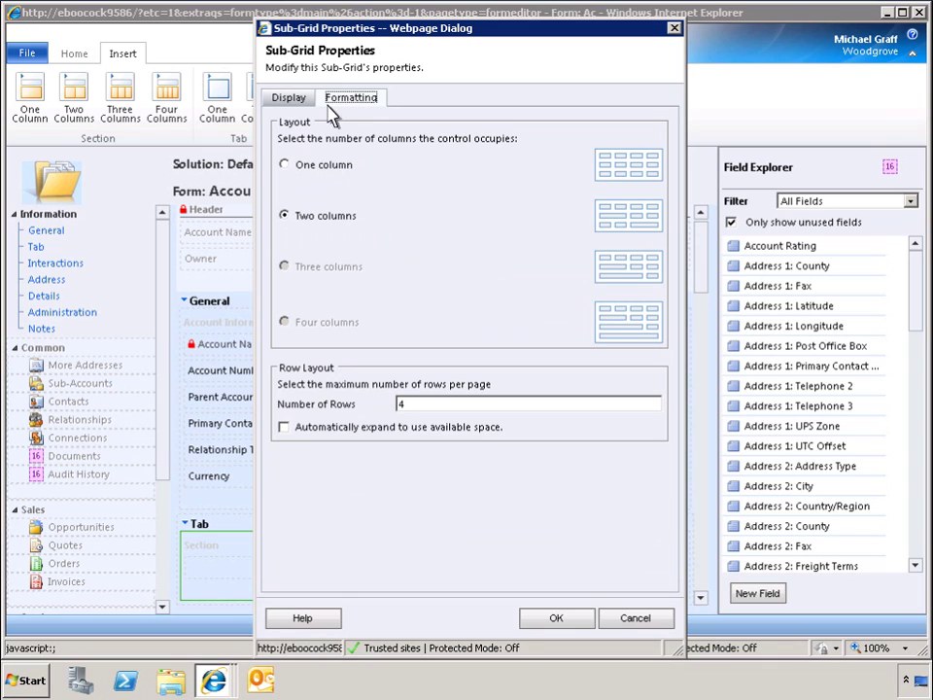
click(286, 166)
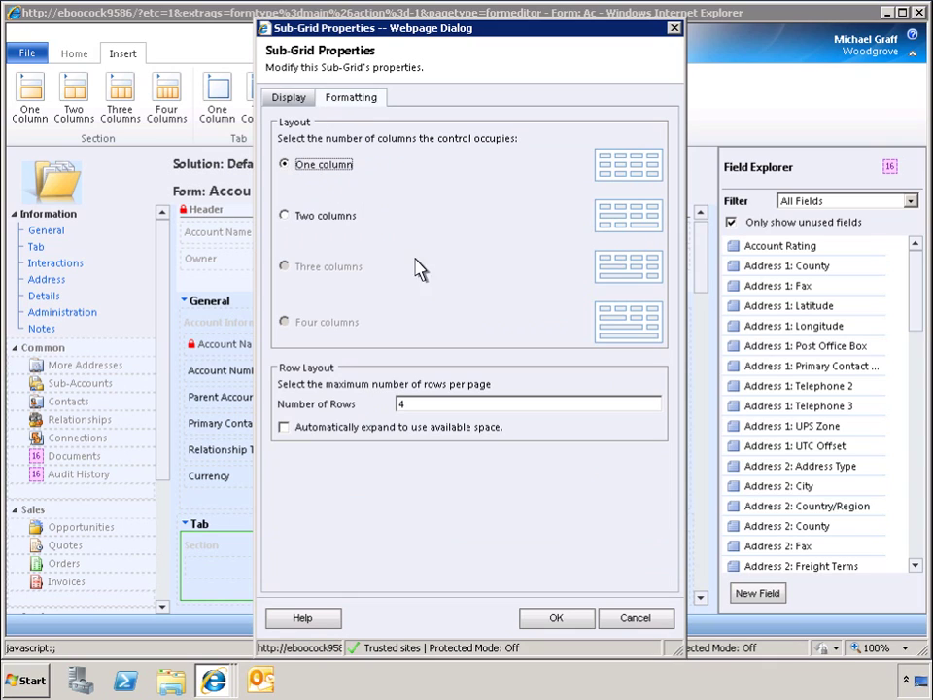
click(556, 619)
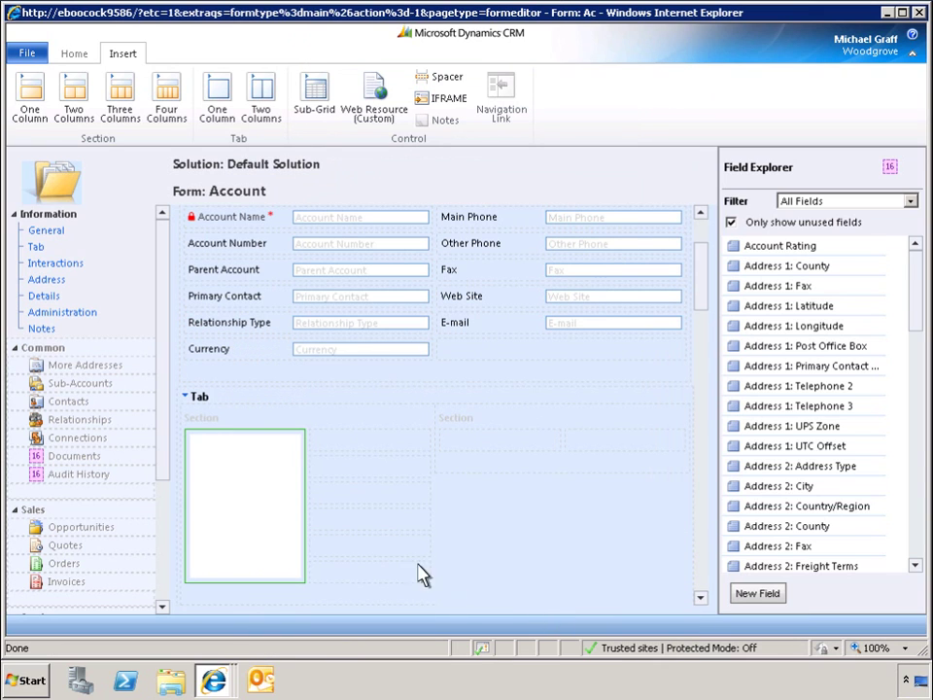
Step: Label the section containing the sub-grid Opportunities, showing the label on the form and a line at the section's top
click(298, 417)
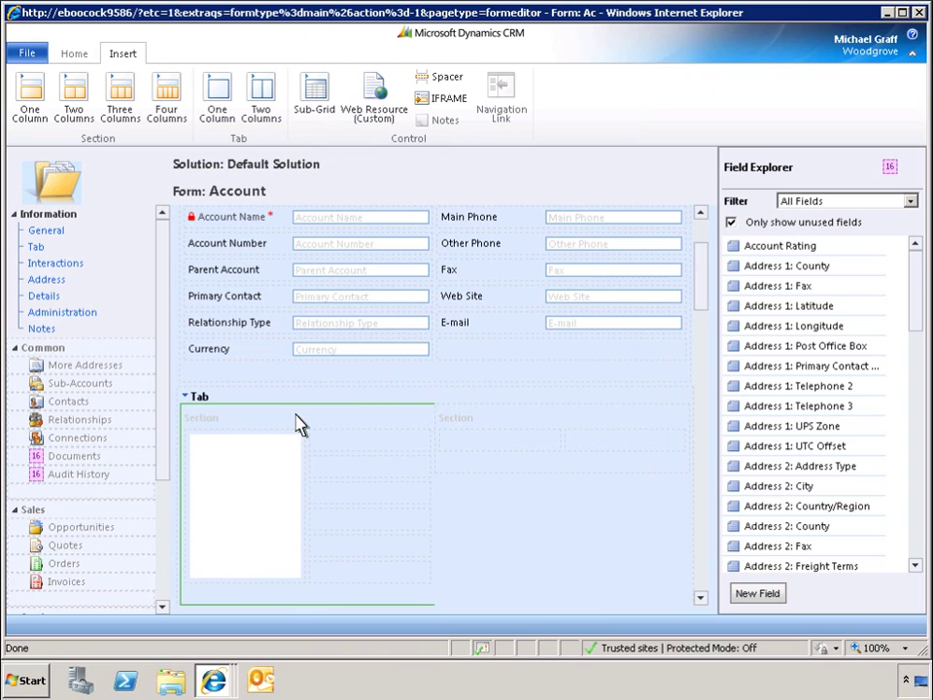
click(76, 56)
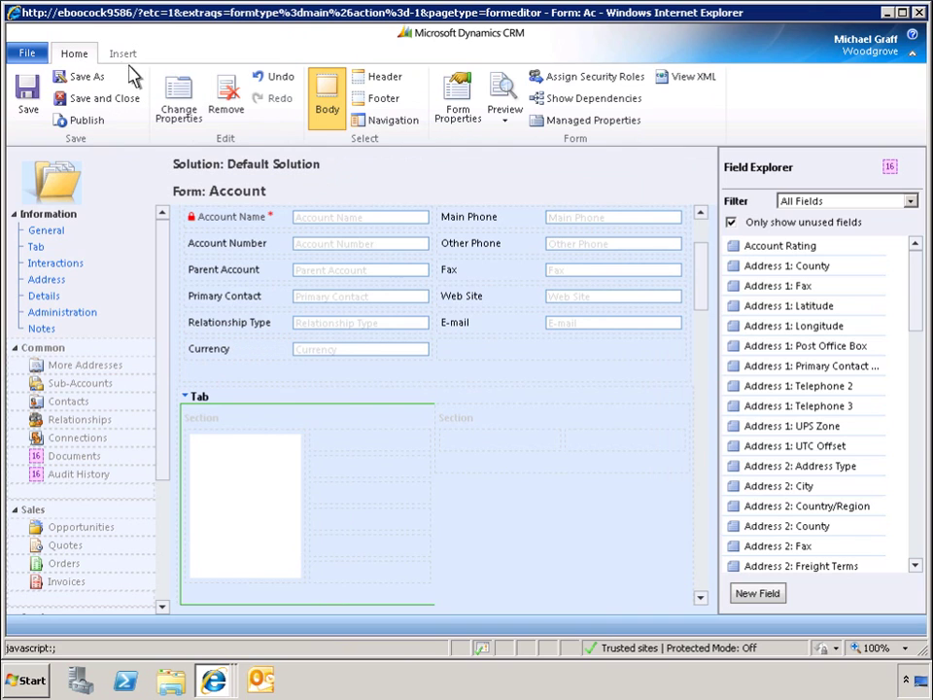
click(185, 109)
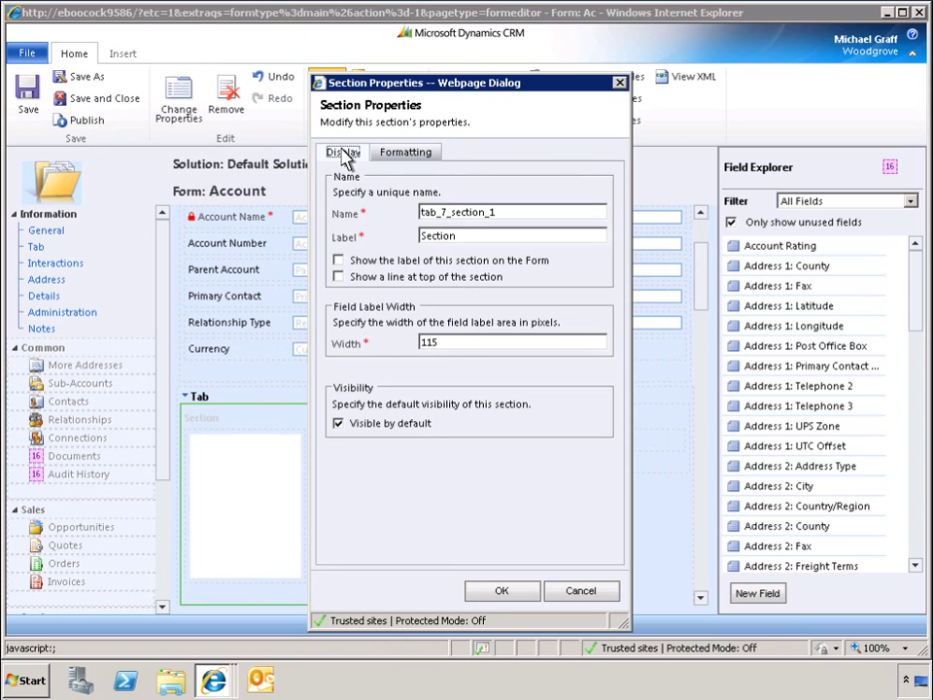
double_click(434, 241)
text(Opportunities)
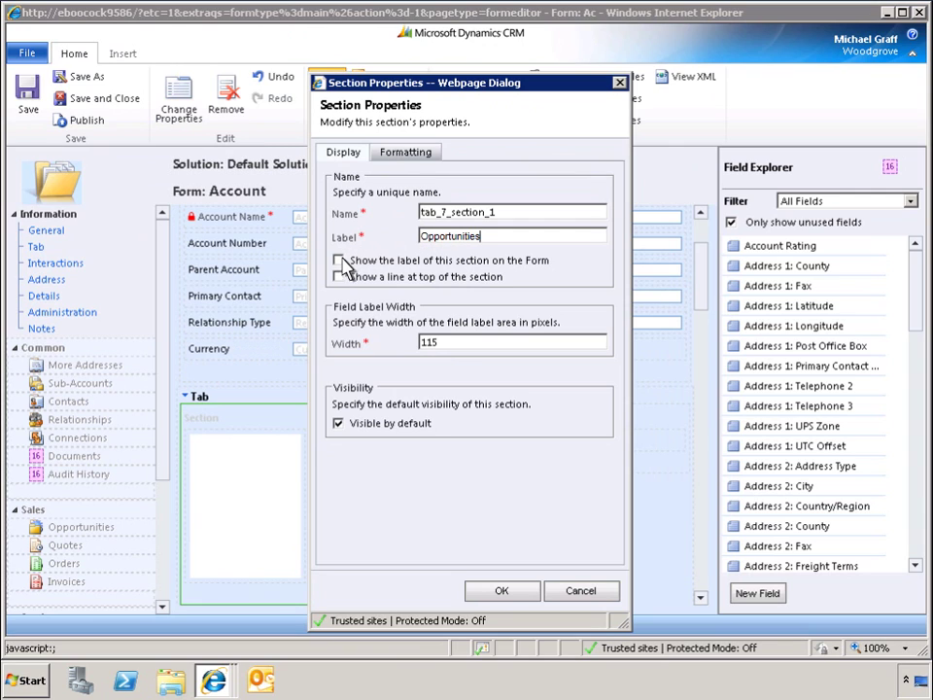
click(339, 261)
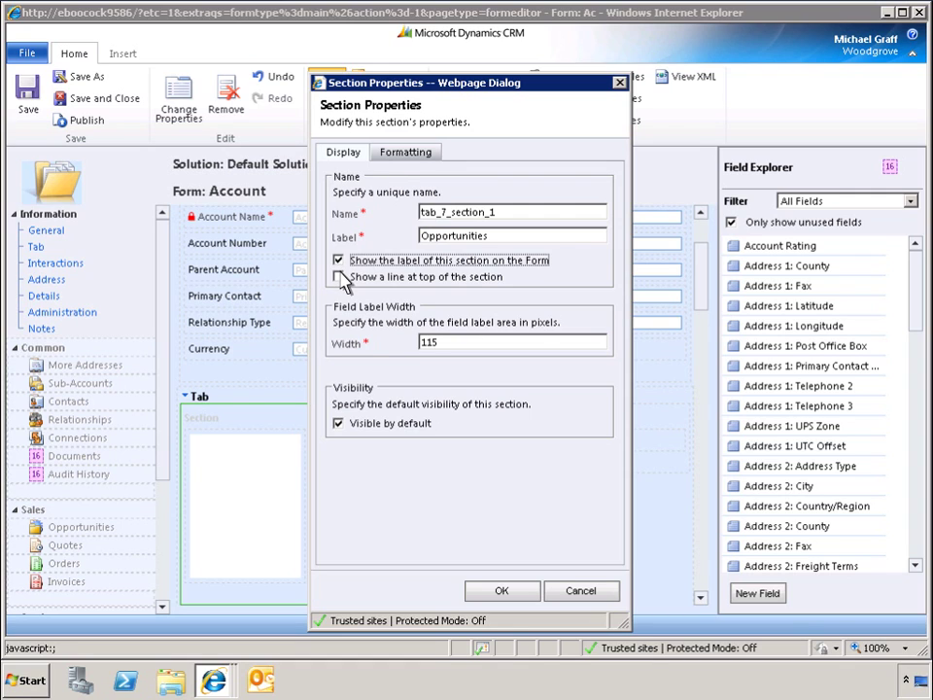
click(339, 276)
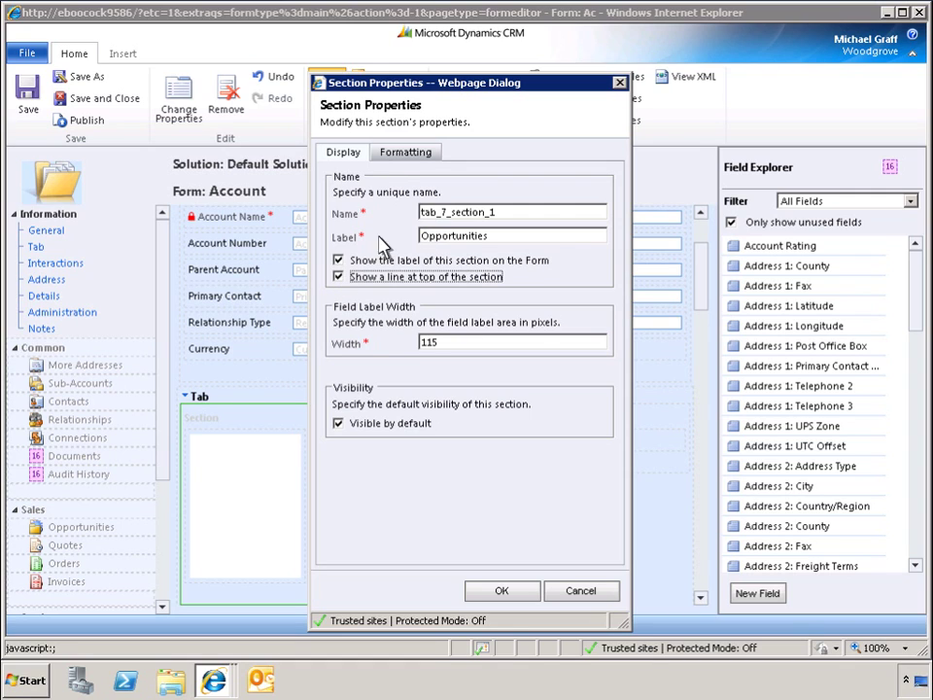
Step: Set the Opportunities section to a one-column layout and apply the section properties
click(406, 155)
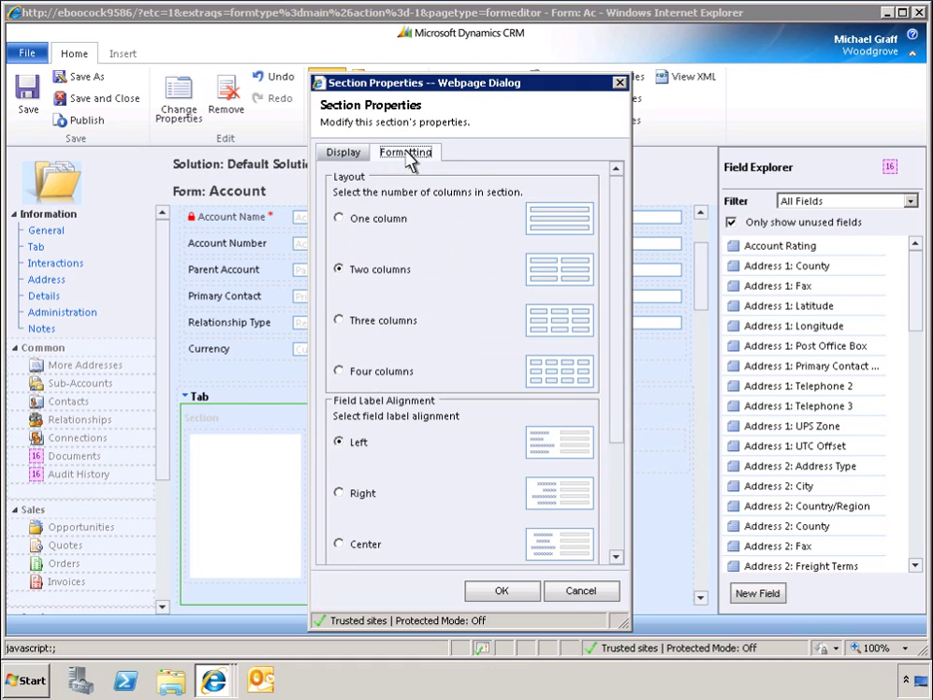
click(340, 220)
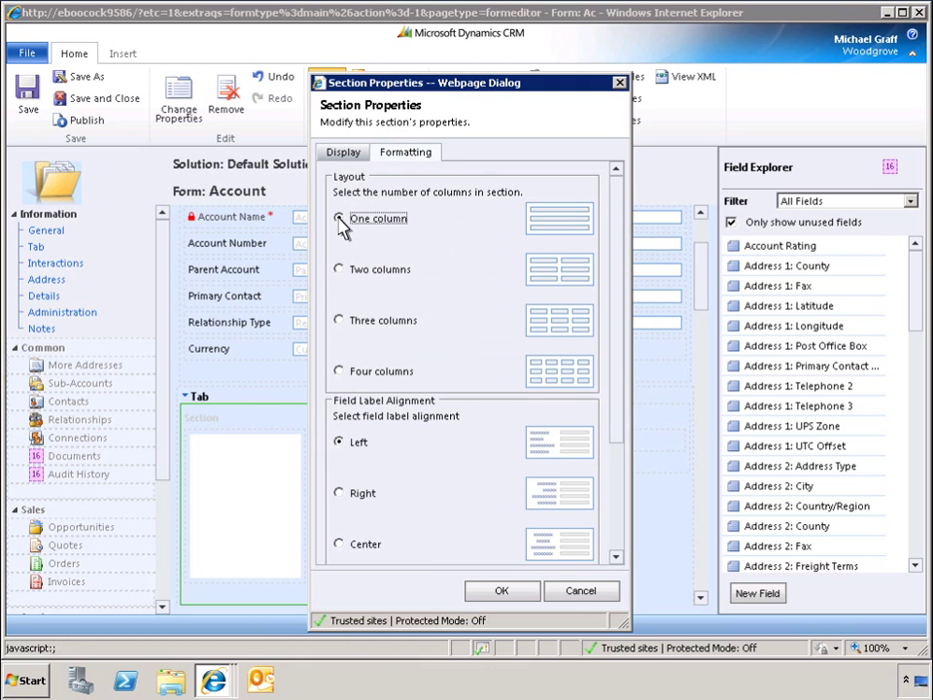
click(506, 592)
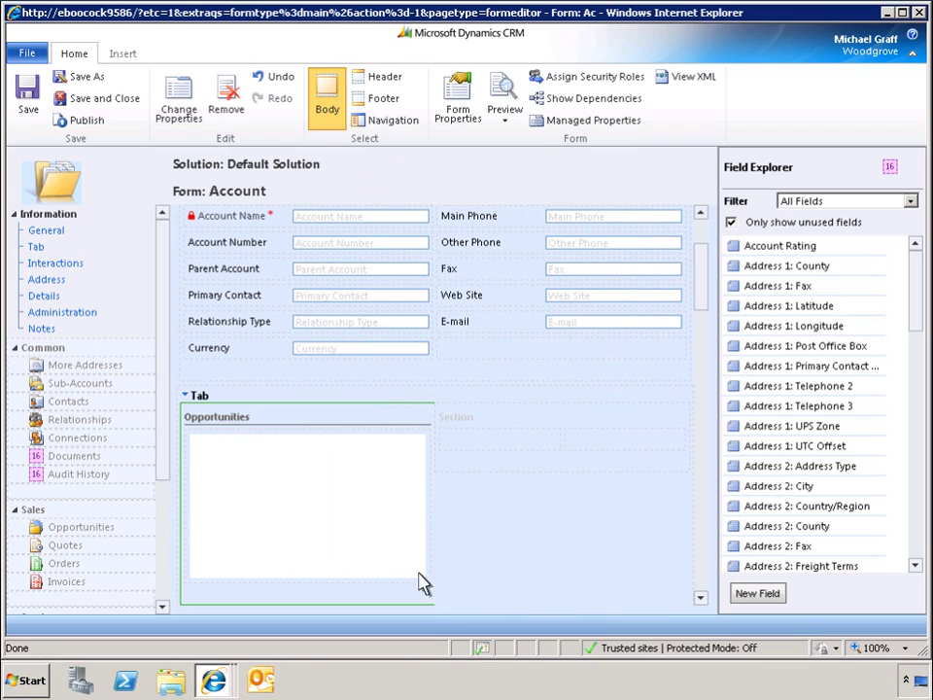
Step: Change the new tab's label to Account Activity
click(219, 401)
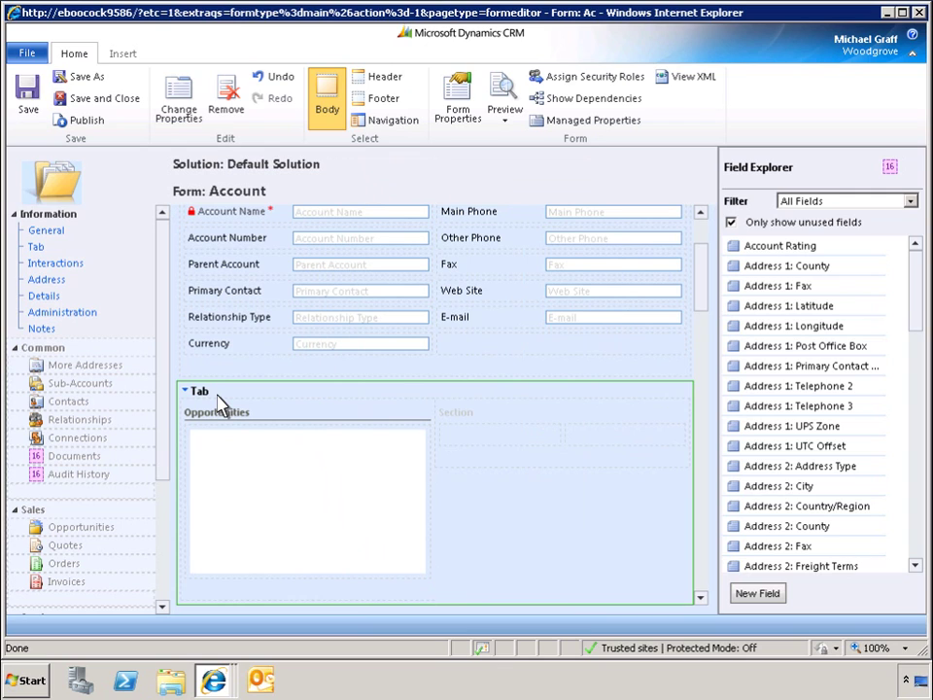
click(181, 110)
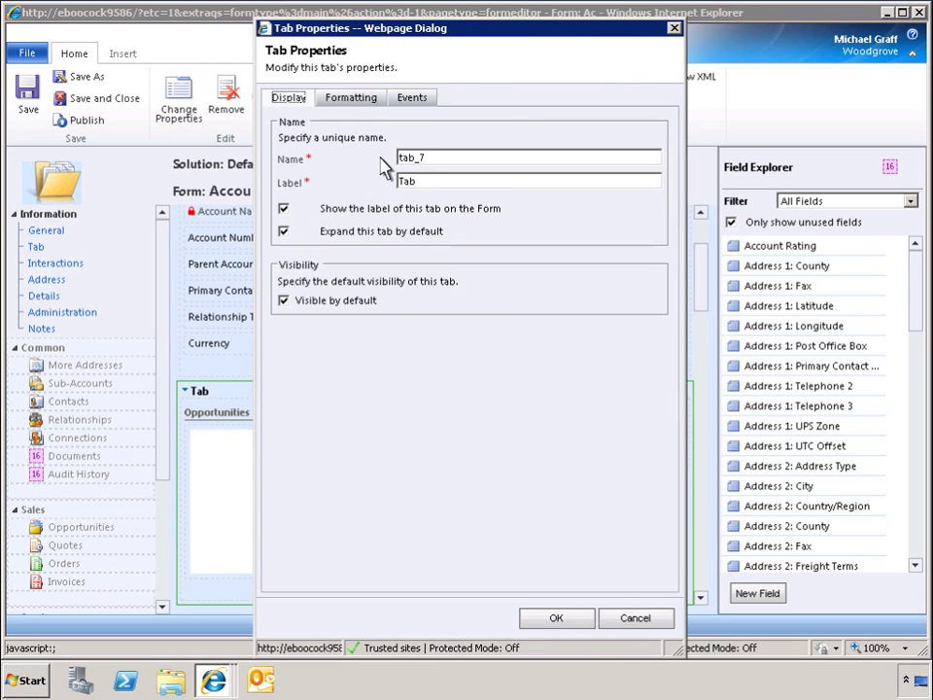
double_click(409, 182)
key(BackSpace)
text(Account Activity)
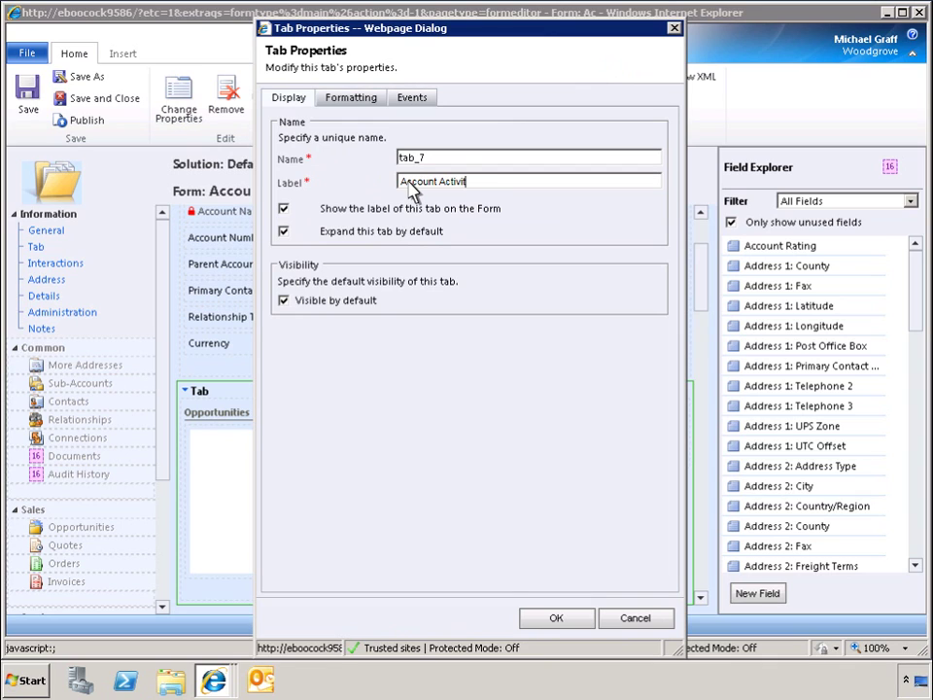
Step: Set the Account Activity tab's column widths to 60% for column 1 and 40% for column 2
click(358, 103)
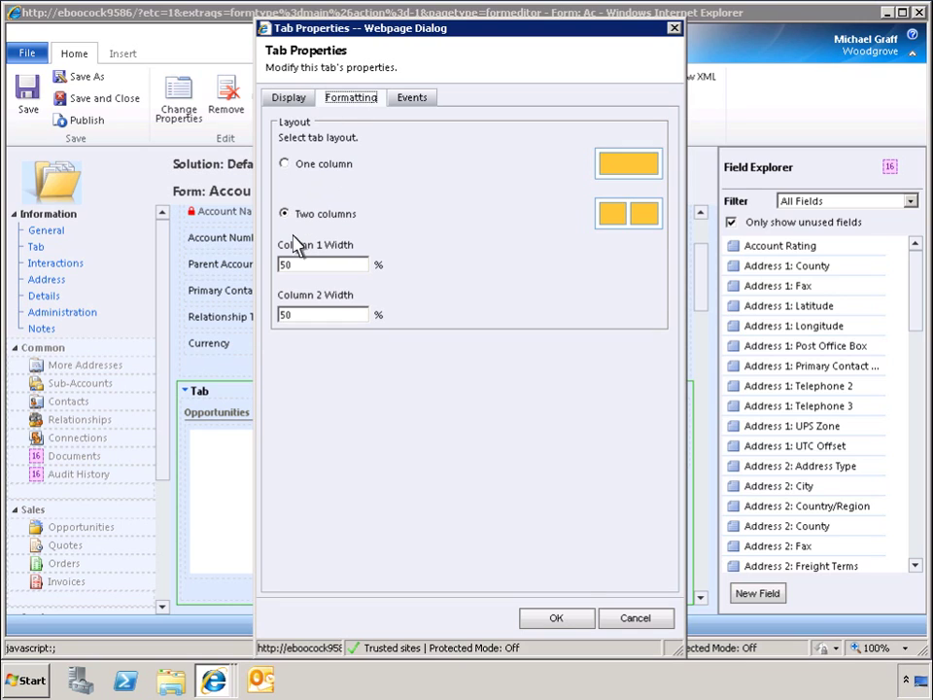
double_click(290, 265)
key(BackSpace)
text(60)
click(325, 313)
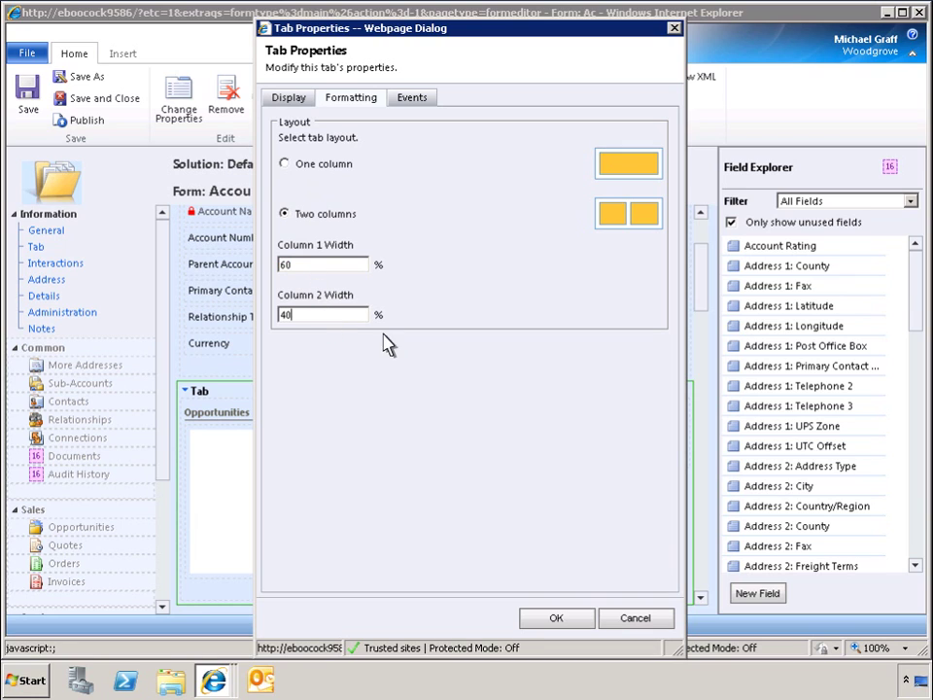
click(556, 619)
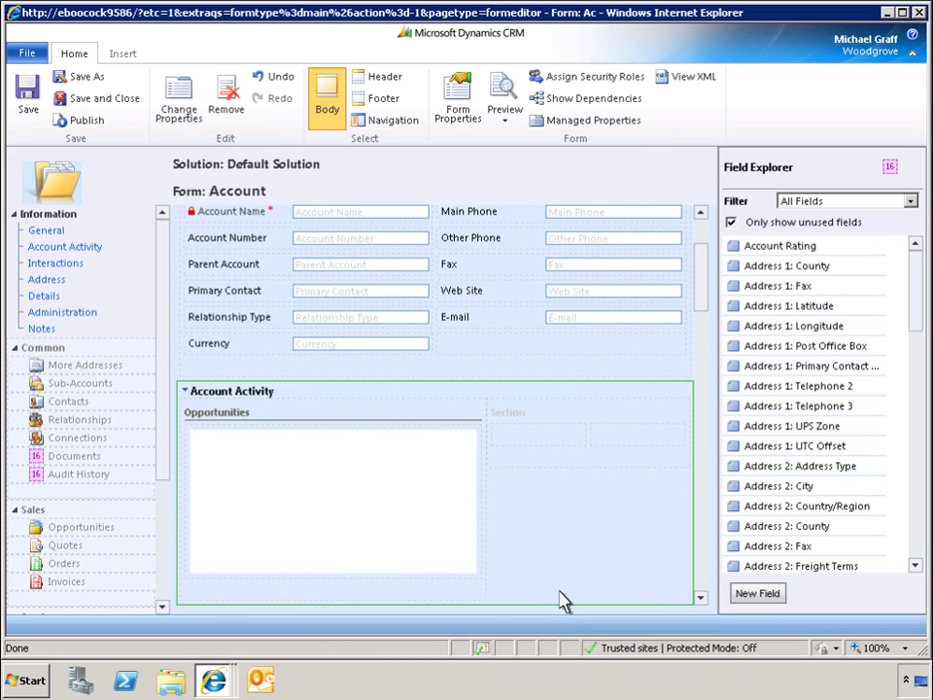
Step: Insert a sub-grid named ActiveCaseChart in the empty Account Activity section, with entity Cases (Customer) and default view Active Cases
click(559, 423)
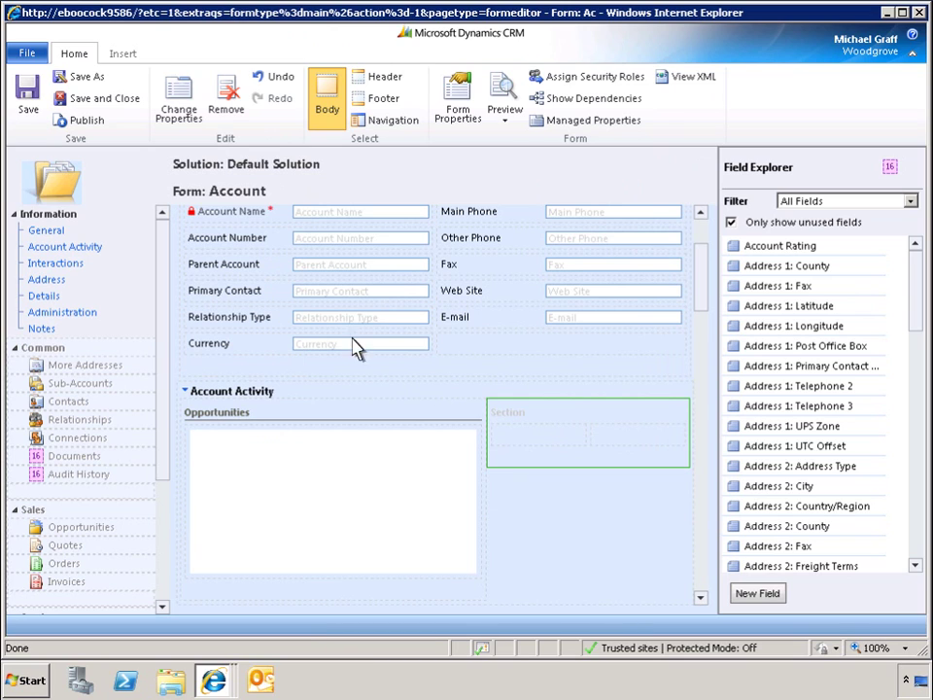
click(123, 55)
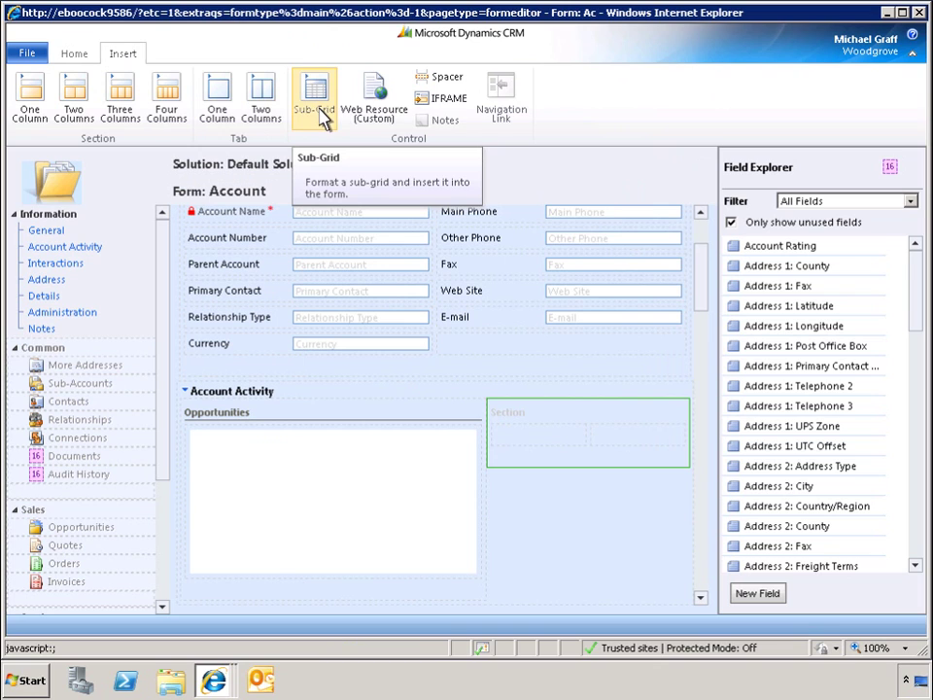
click(316, 108)
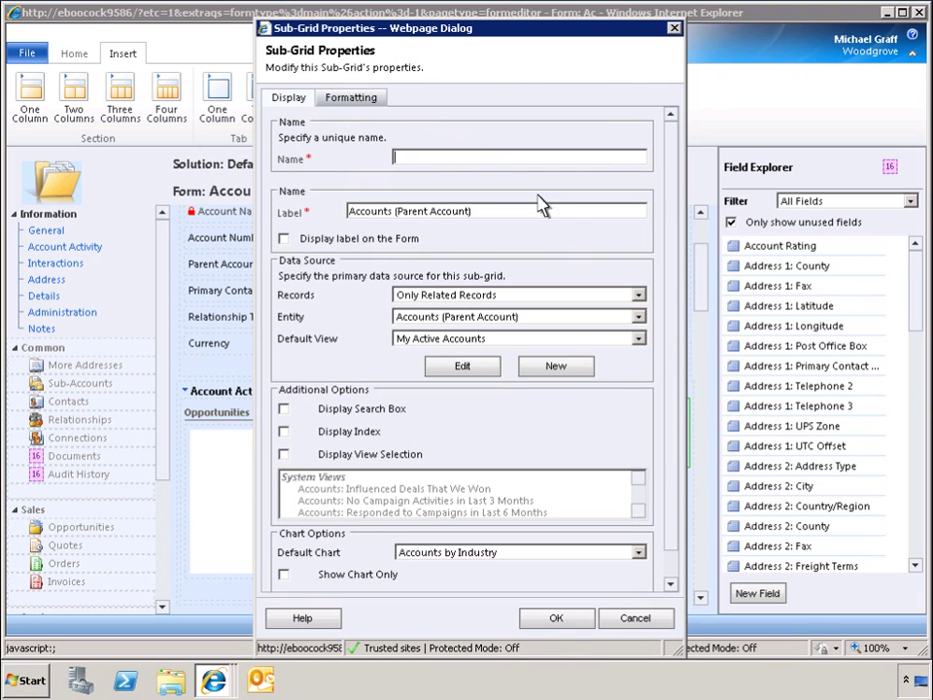
text(ActiveCaseChart)
click(638, 318)
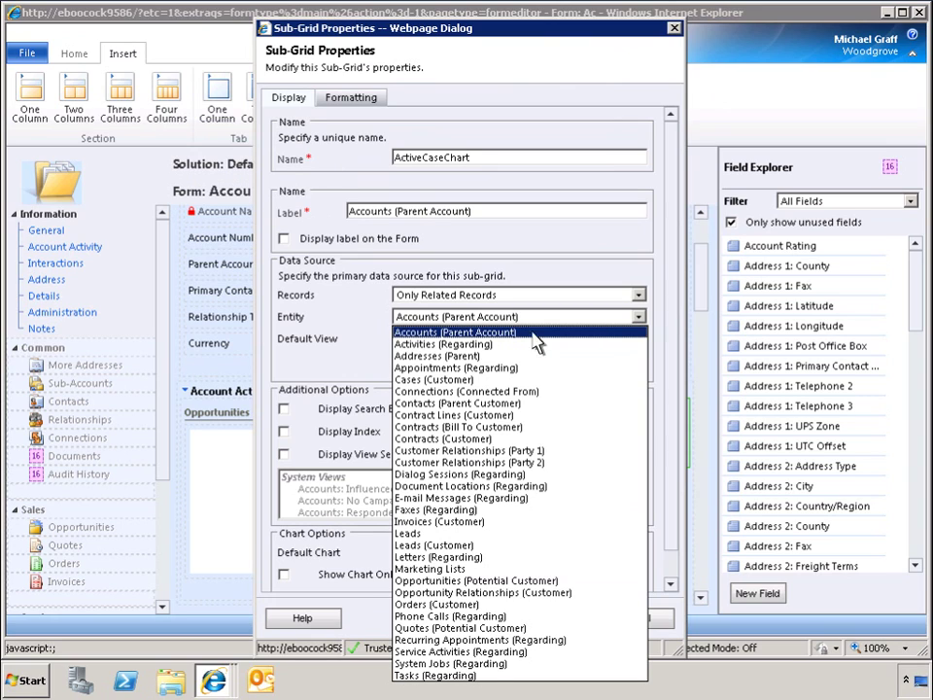
click(434, 381)
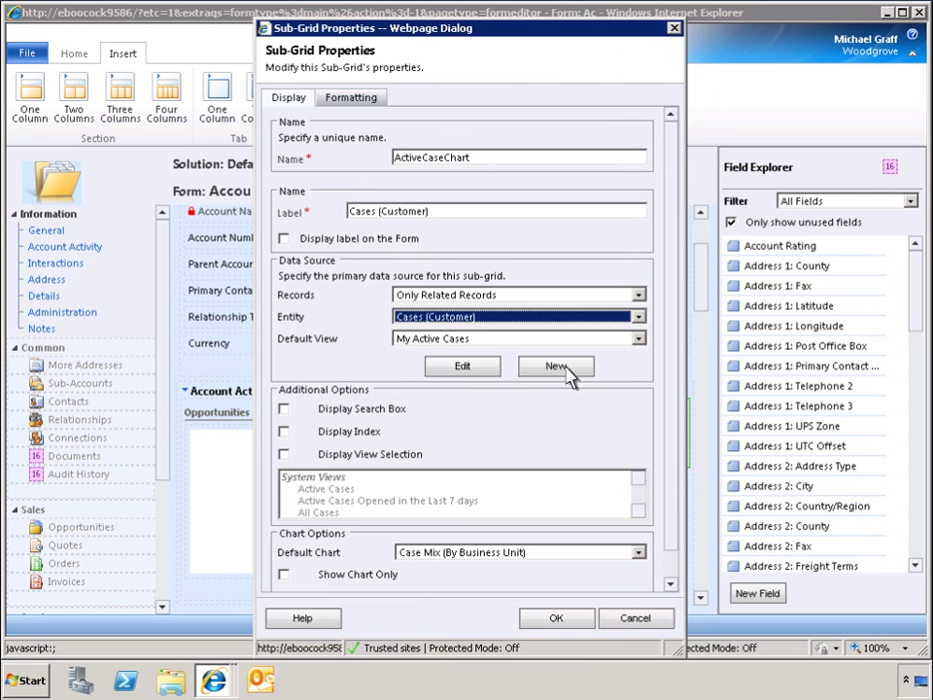
click(638, 339)
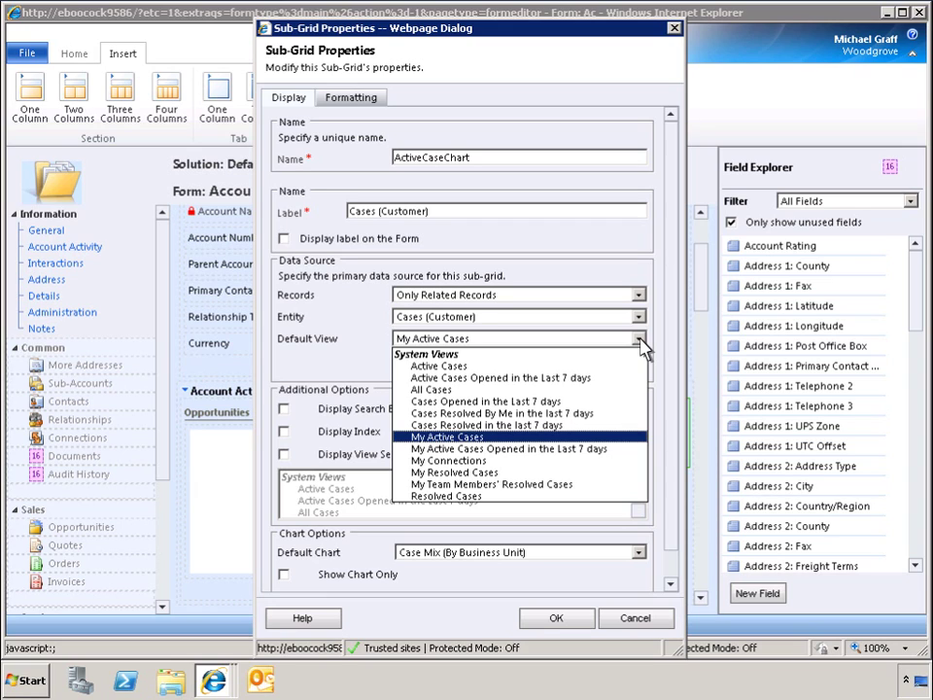
click(446, 367)
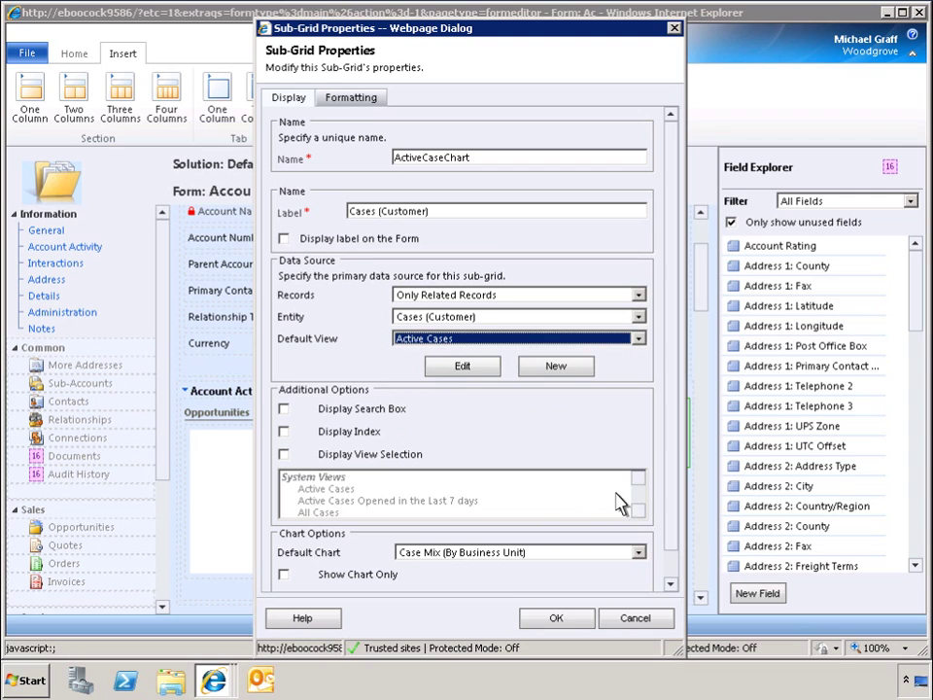
Step: Set the sub-grid's default chart to Case Mix (By Priority) and make it show the chart only
click(638, 553)
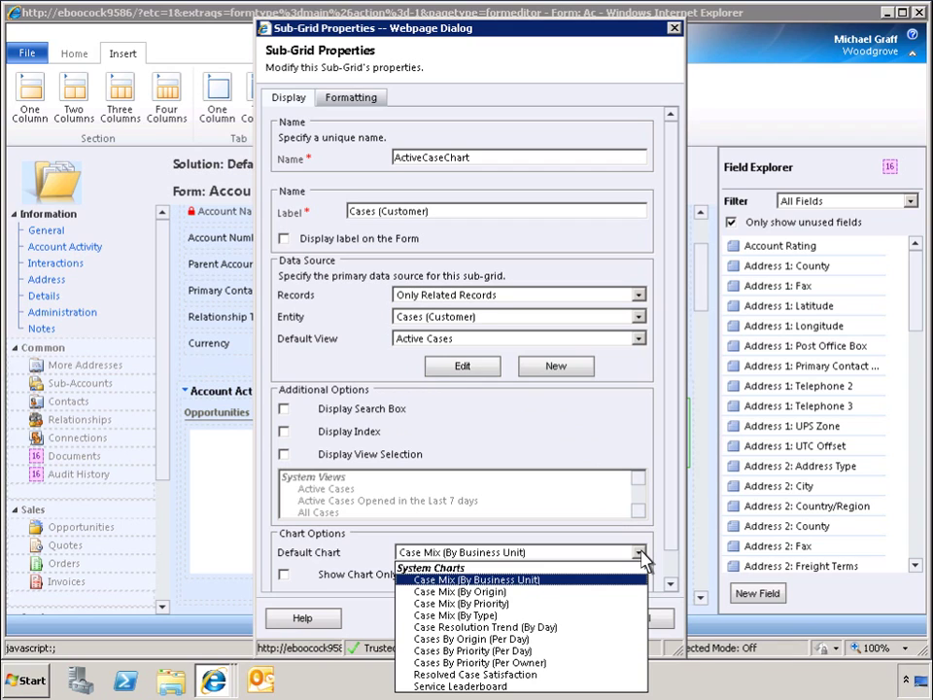
click(460, 603)
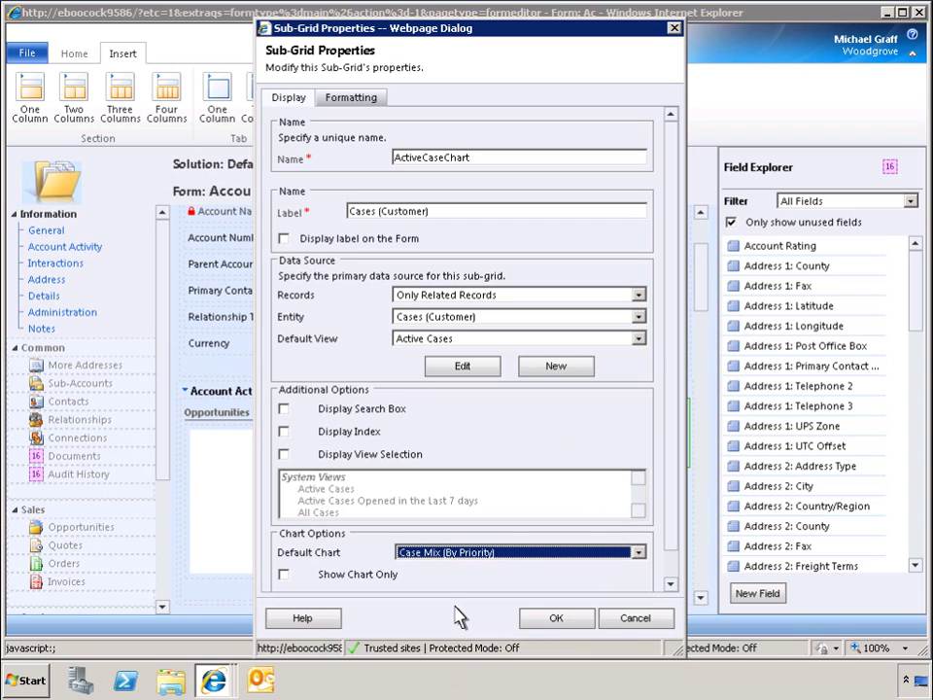
click(285, 575)
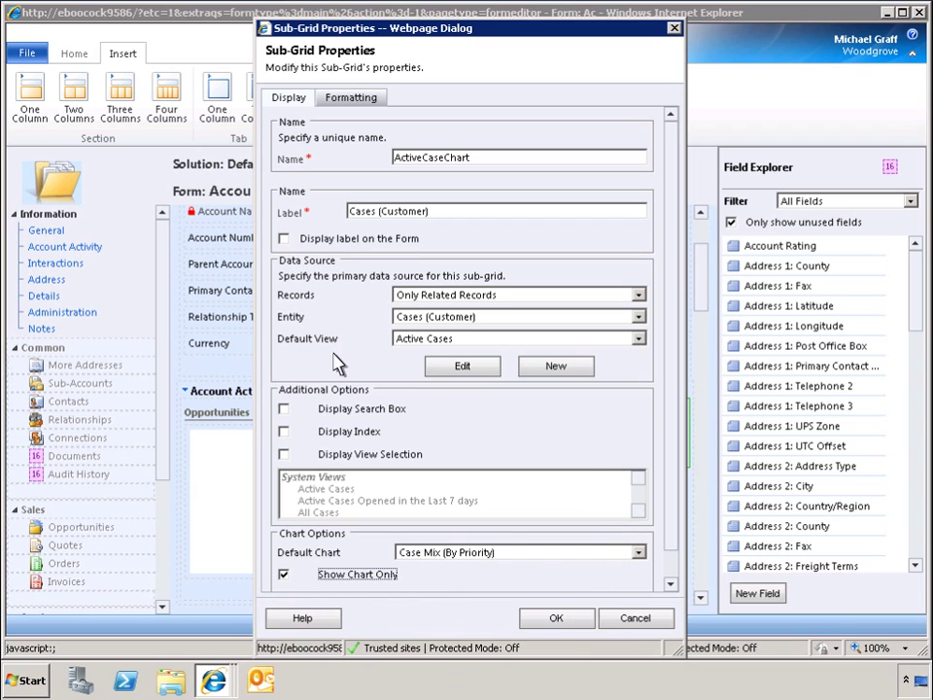
Step: Format the chart sub-grid to occupy one column with 6 rows and apply its properties
click(353, 101)
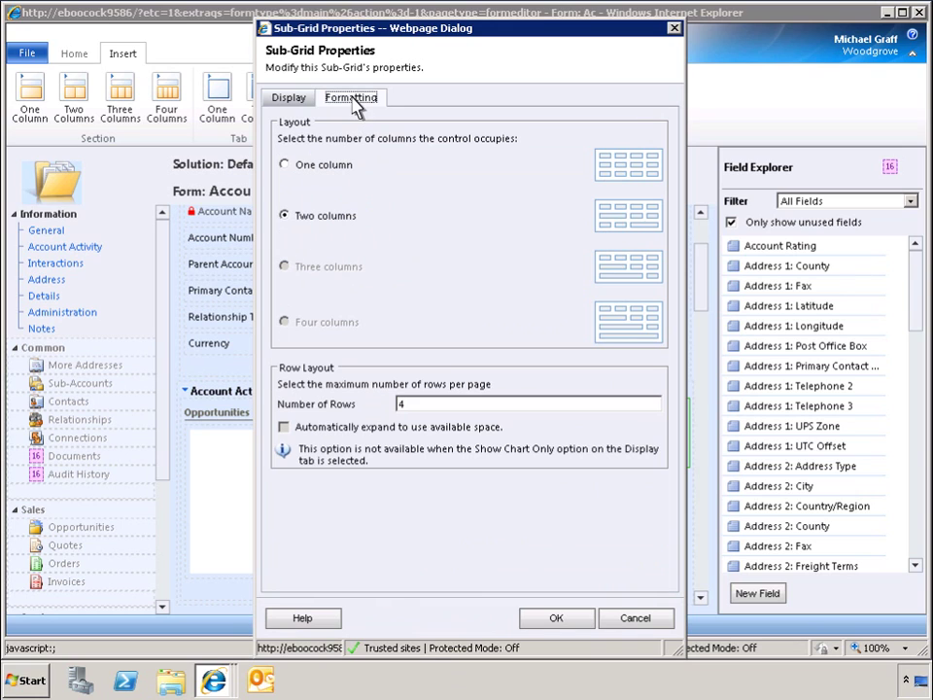
click(285, 165)
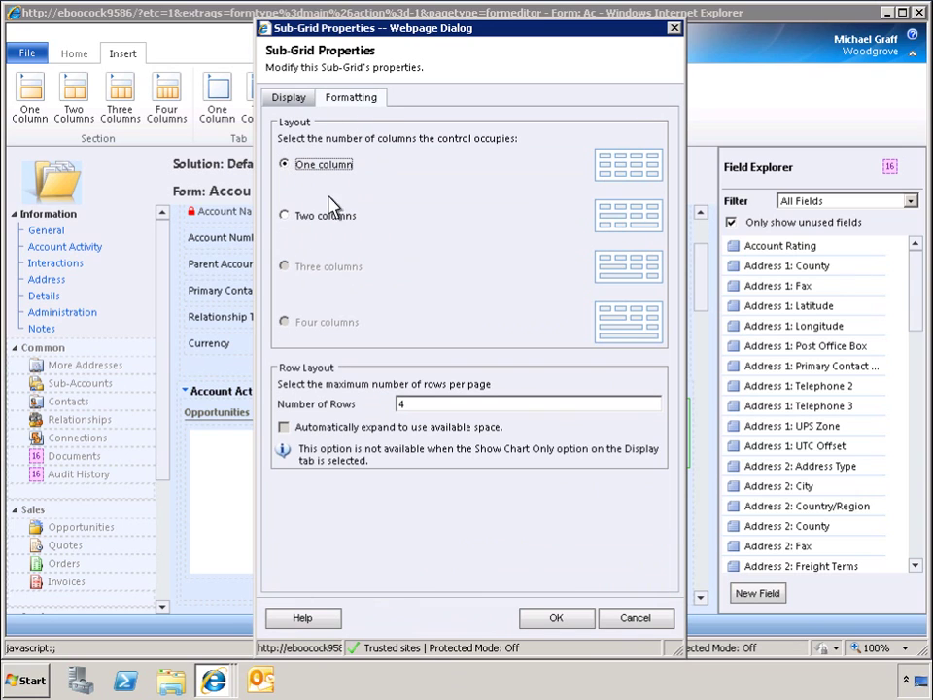
click(408, 406)
key(BackSpace)
text(6)
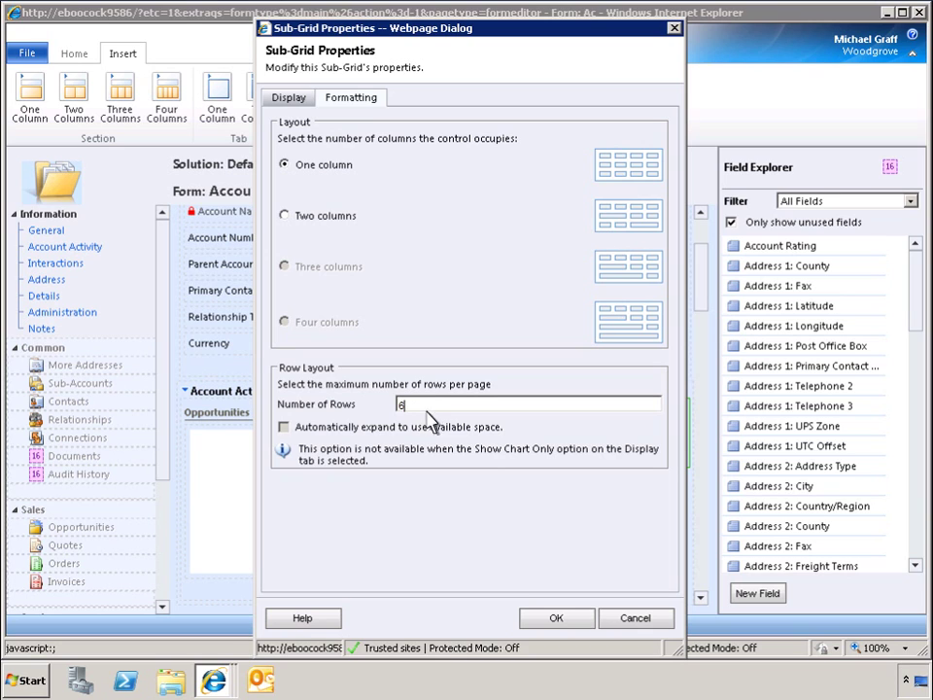
click(556, 620)
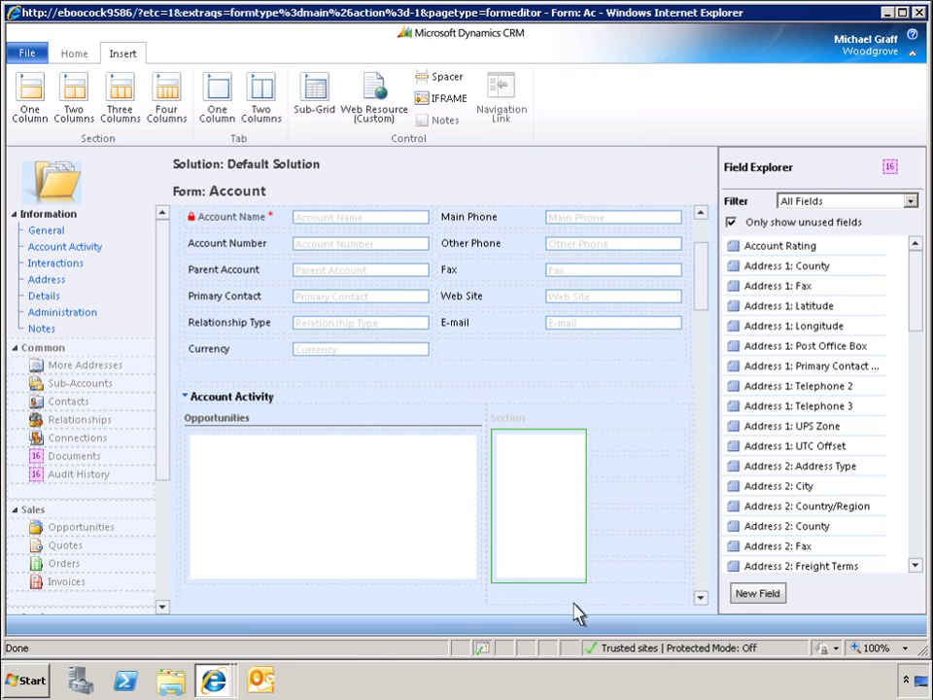
Step: Label the section containing the chart Active Service Cases, showing the label on the form and a line at the section's top
click(608, 482)
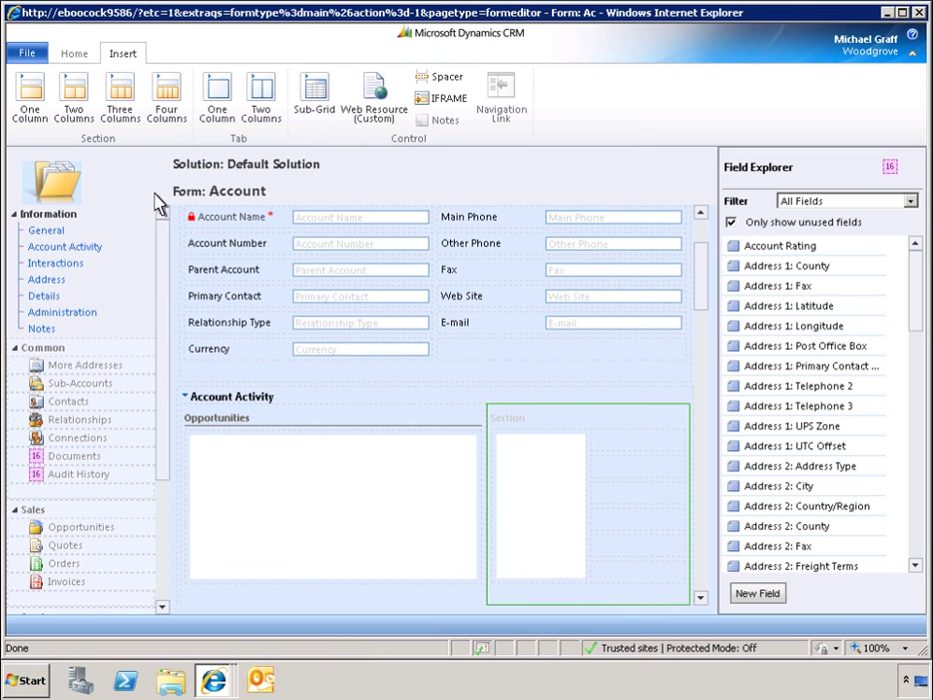
click(74, 55)
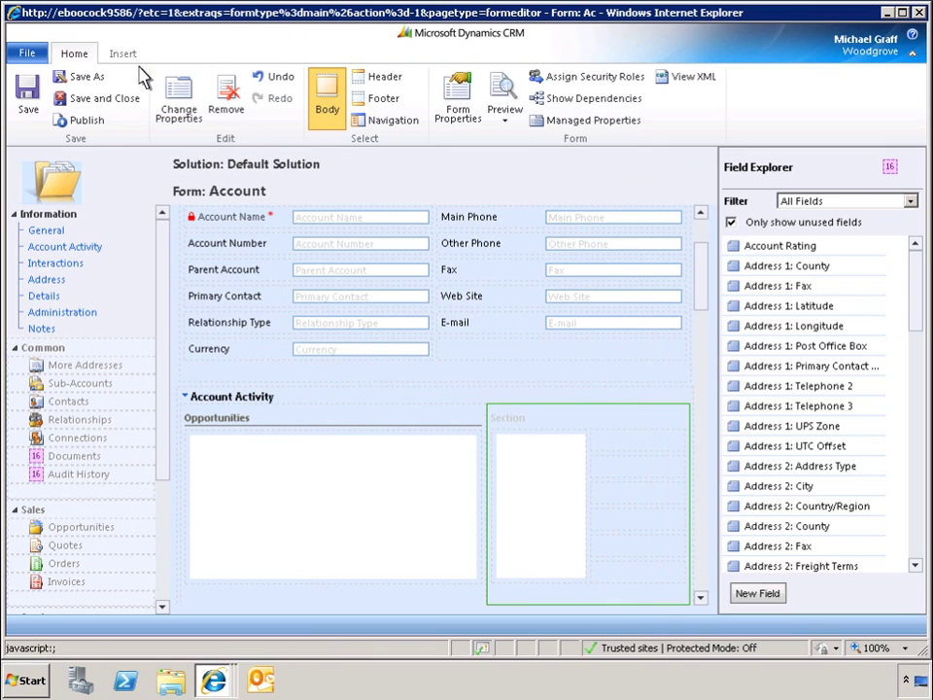
click(179, 101)
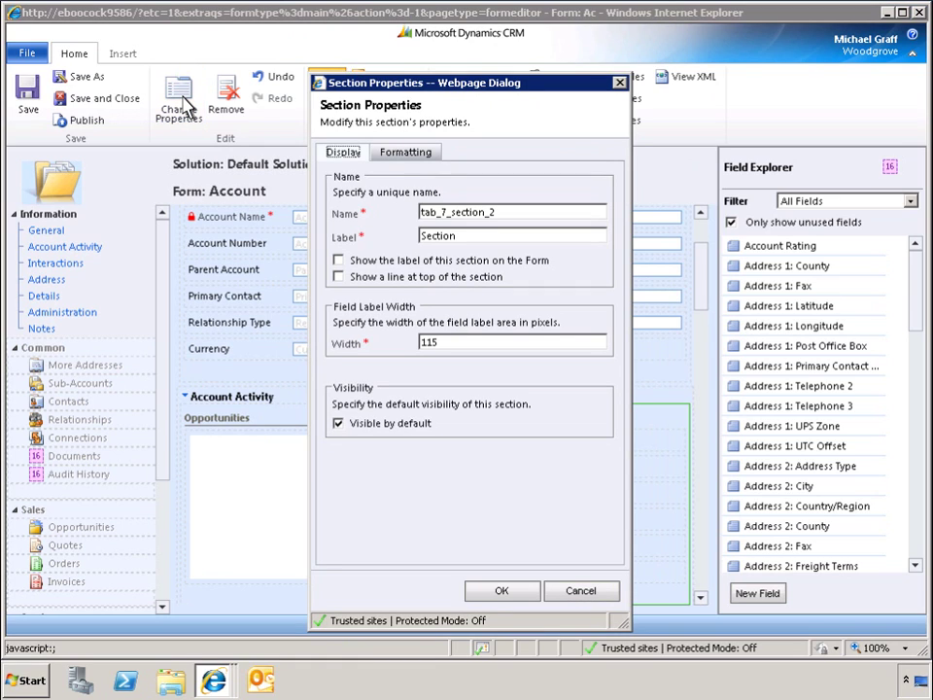
double_click(424, 238)
text(Active Service Cases)
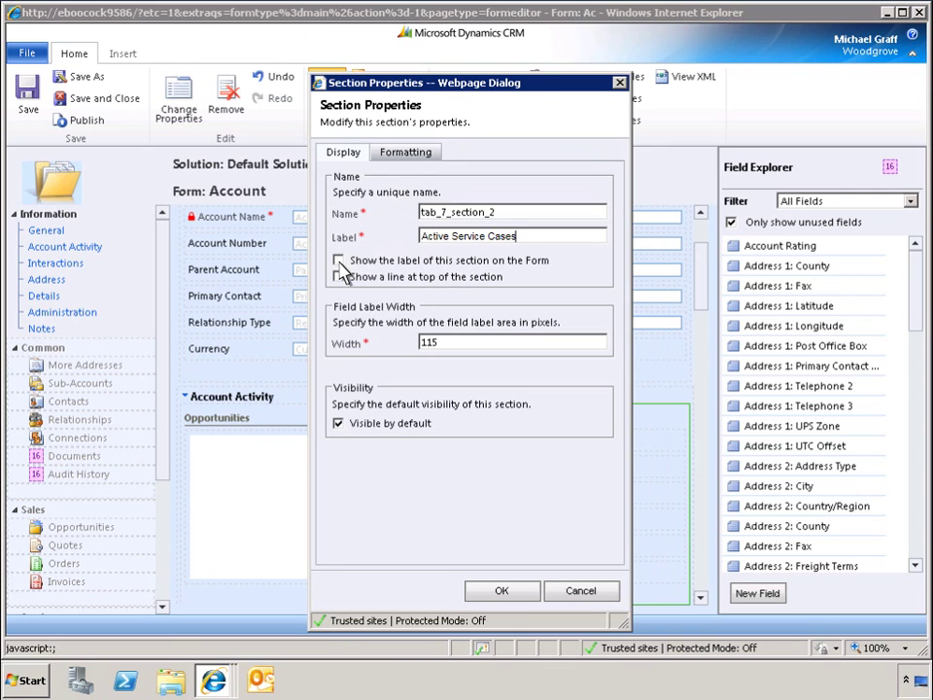
click(339, 260)
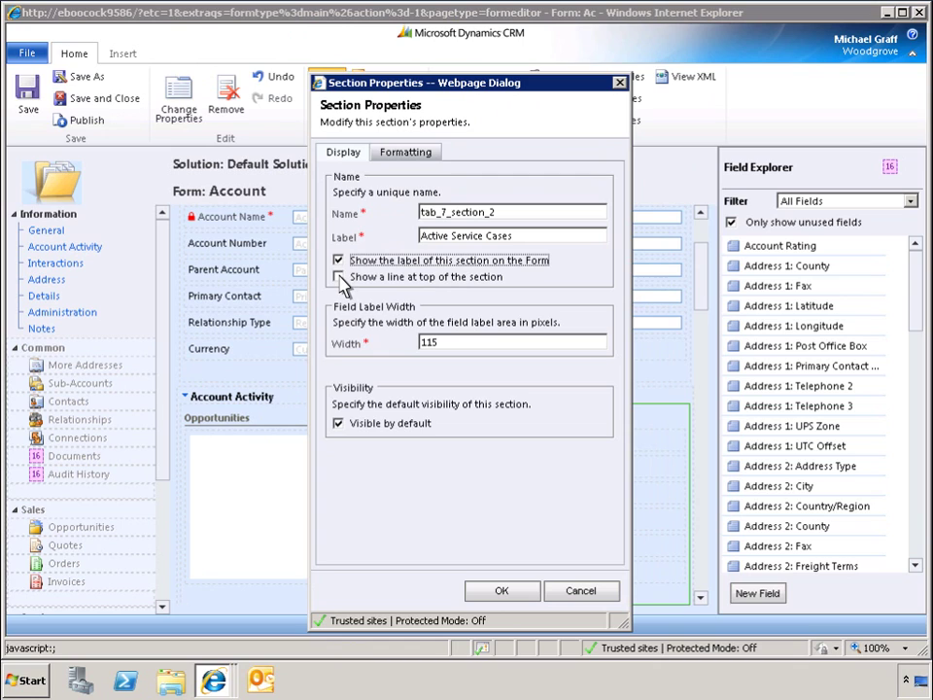
click(339, 277)
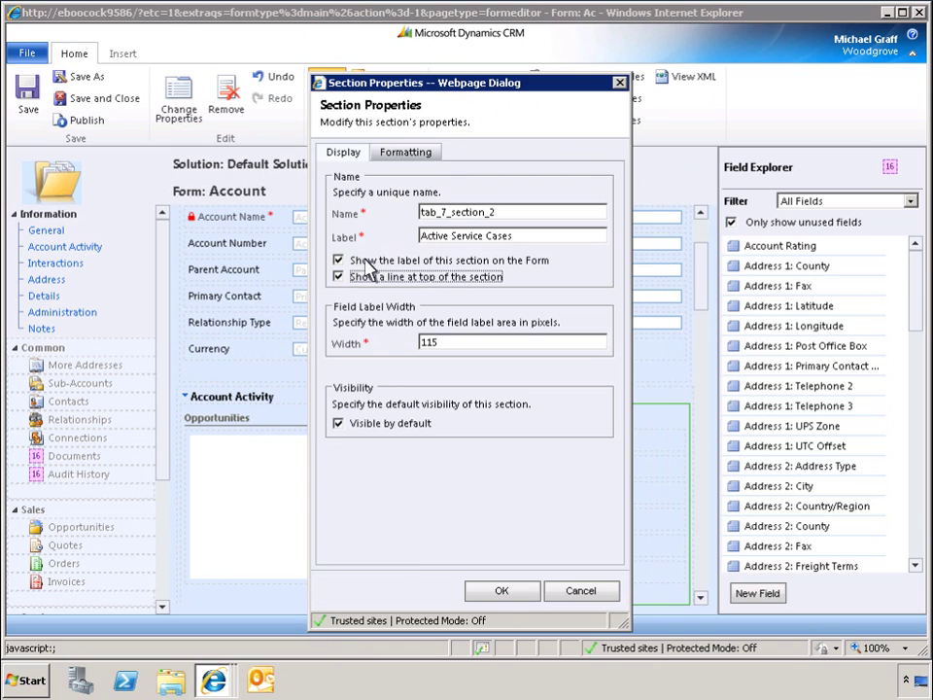
Step: Set the Active Service Cases section to a one-column layout and apply the section properties
click(406, 154)
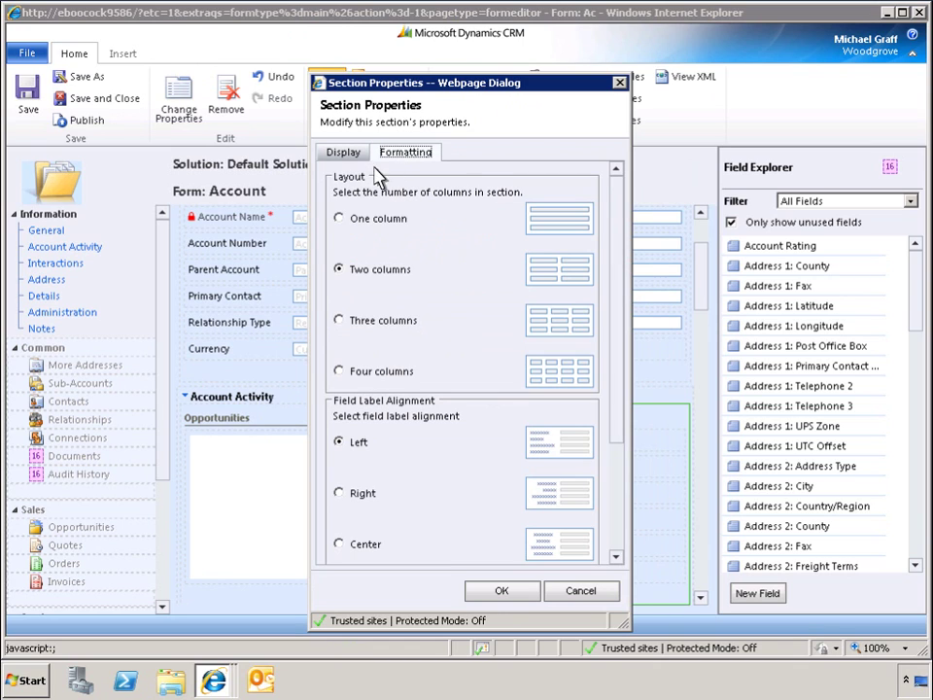
click(339, 219)
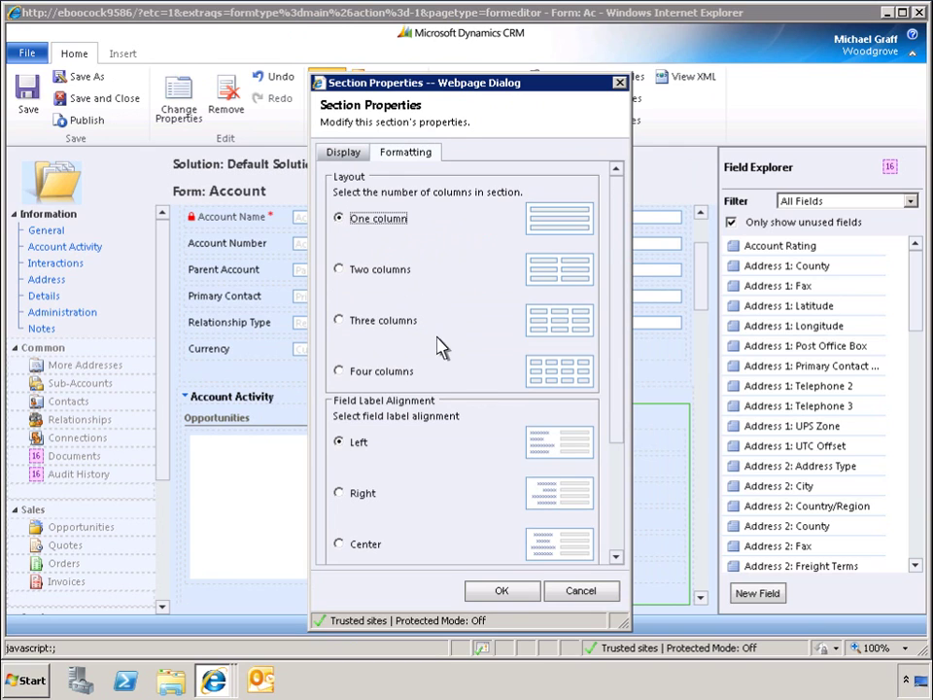
click(501, 592)
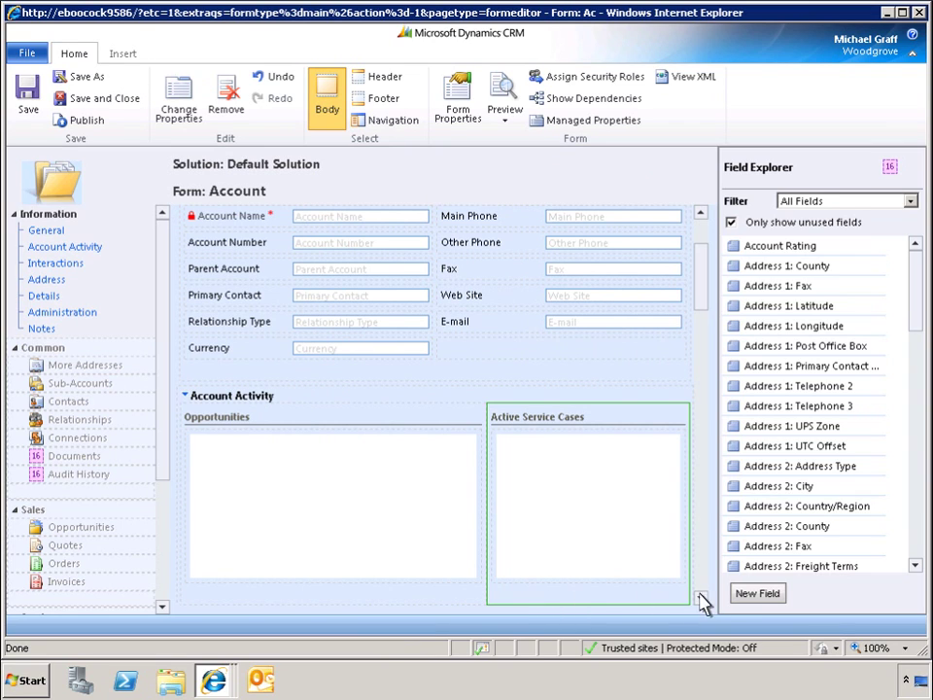
Step: Start a new Account field with display name Inside Sales Rep and name InsideSalesRep
click(760, 594)
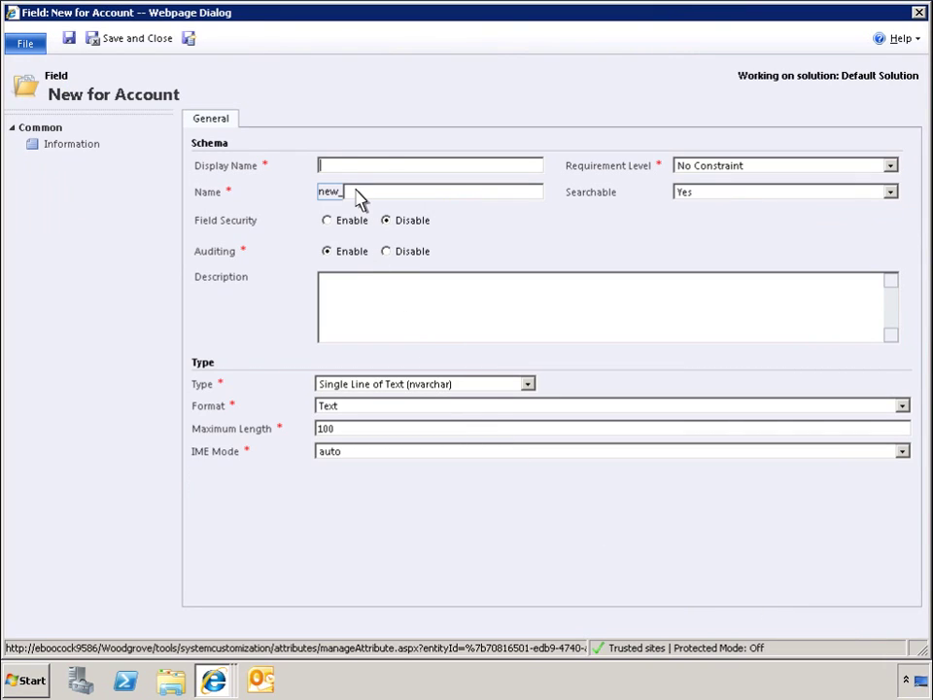
text(Inside Sales Rep)
text(InsideSalesRep)
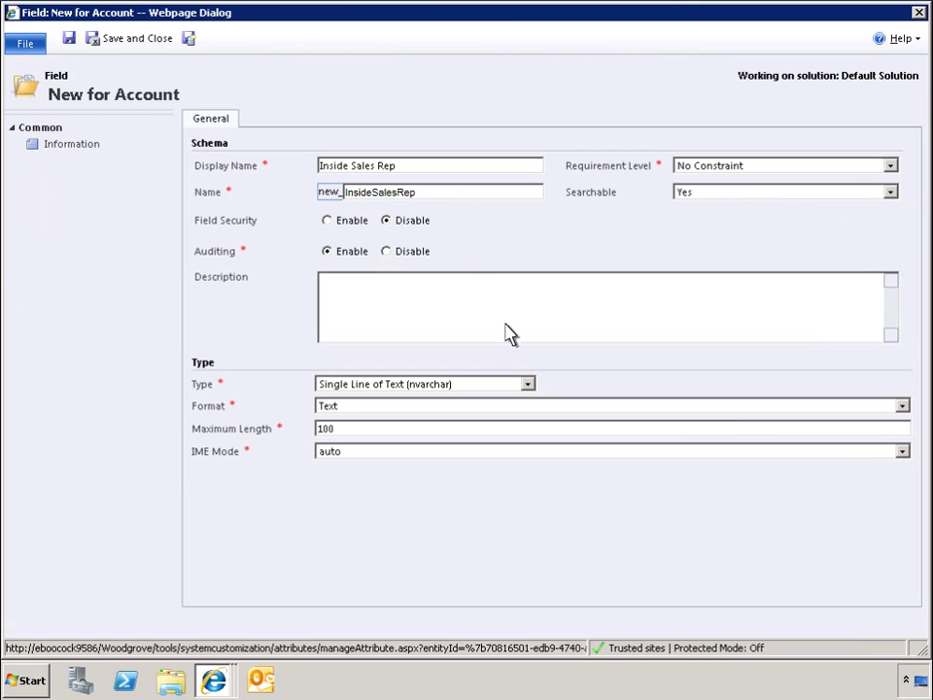
Step: Make the new field a Lookup with User as its target record type
click(527, 385)
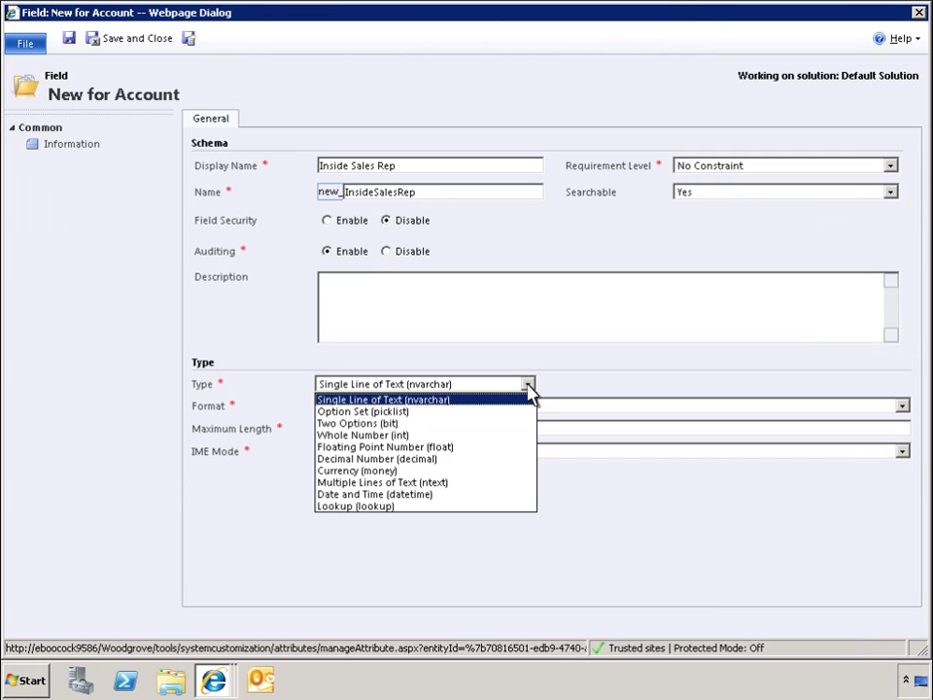
click(357, 507)
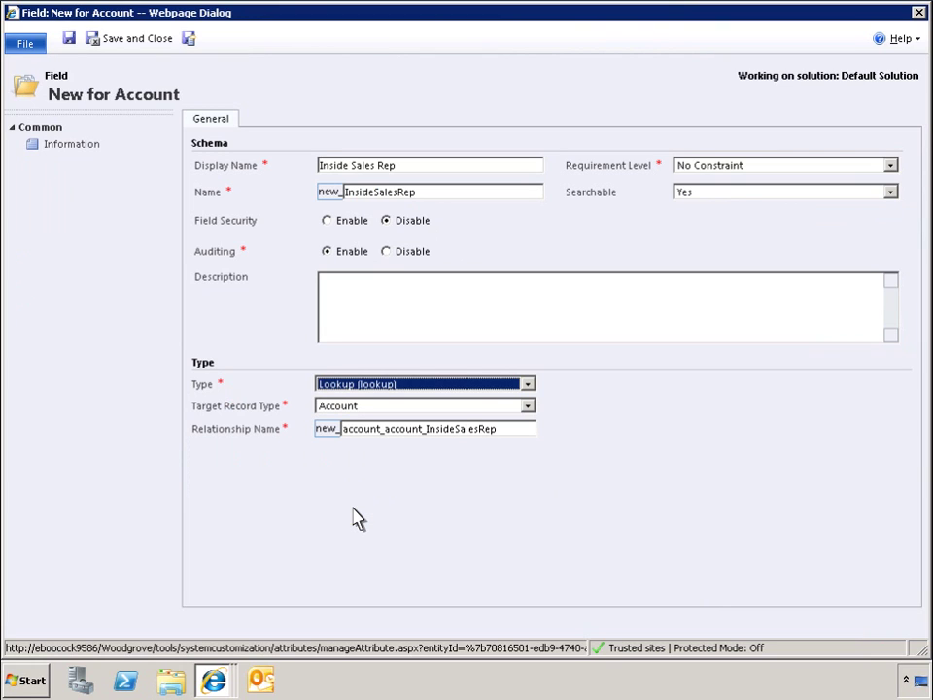
click(529, 406)
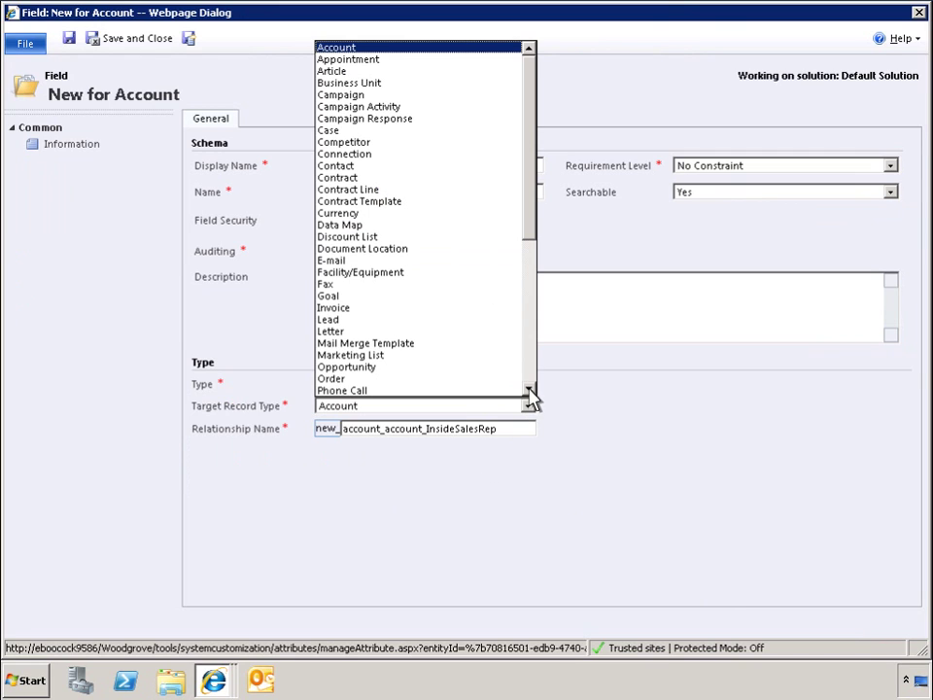
click(531, 379)
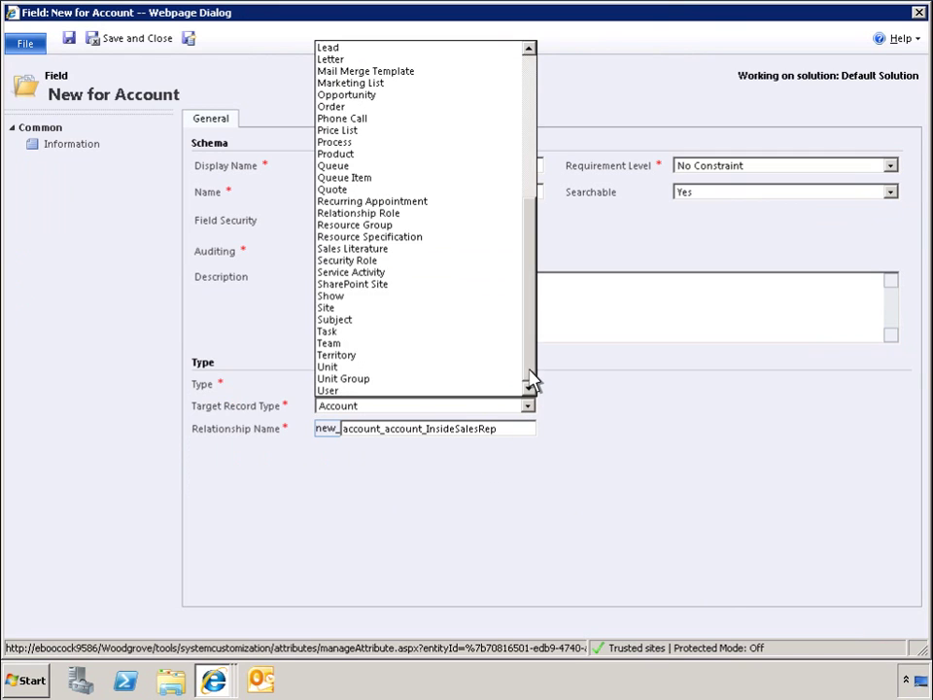
click(334, 390)
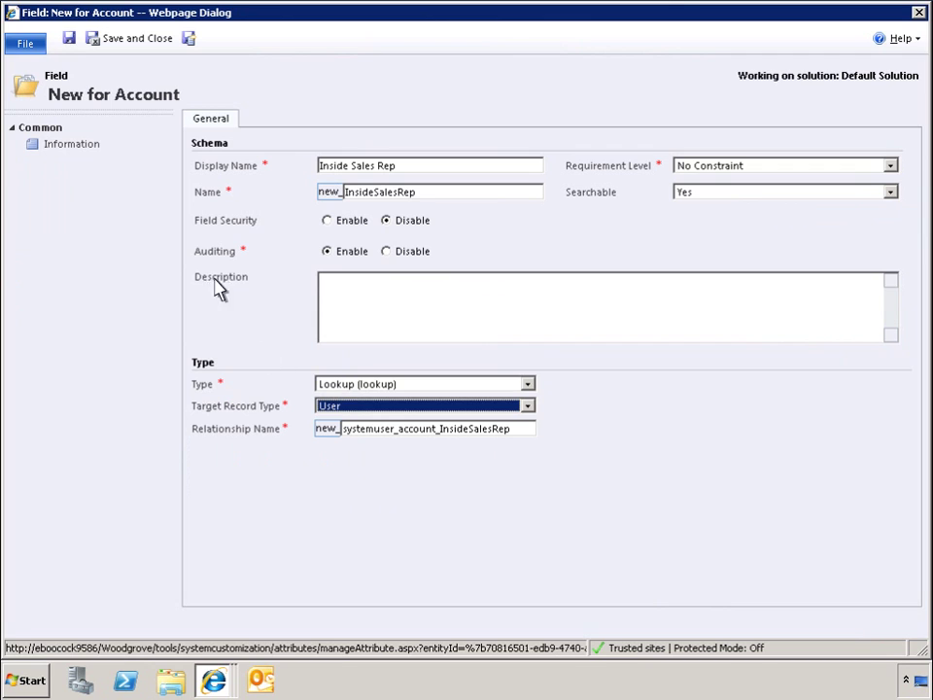
Step: Save the new lookup field and place Inside Sales Rep on the form in the empty cell beside Currency
click(136, 46)
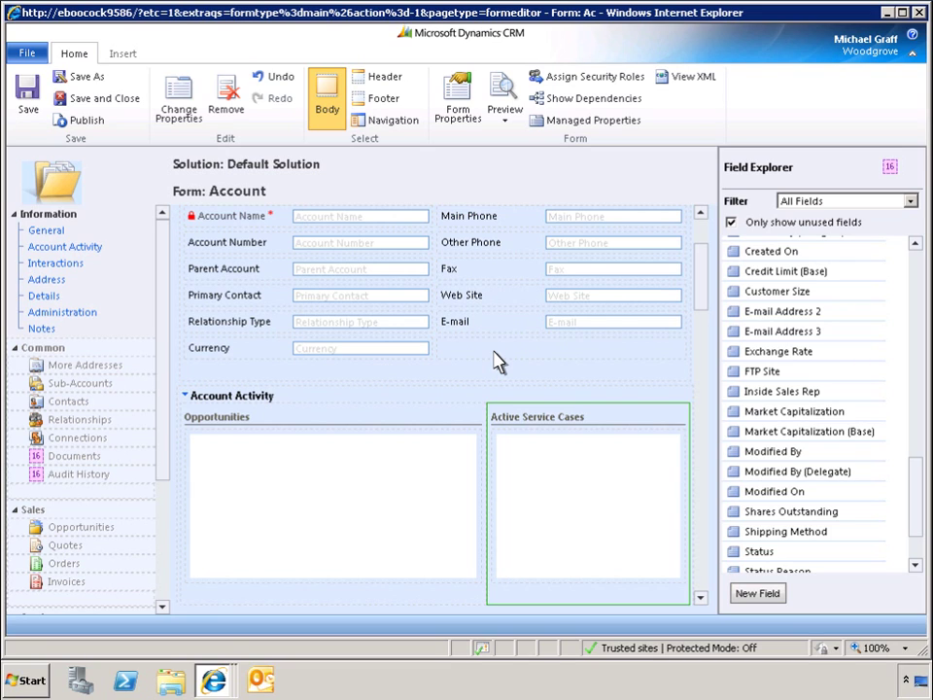
mouse_move(772, 395)
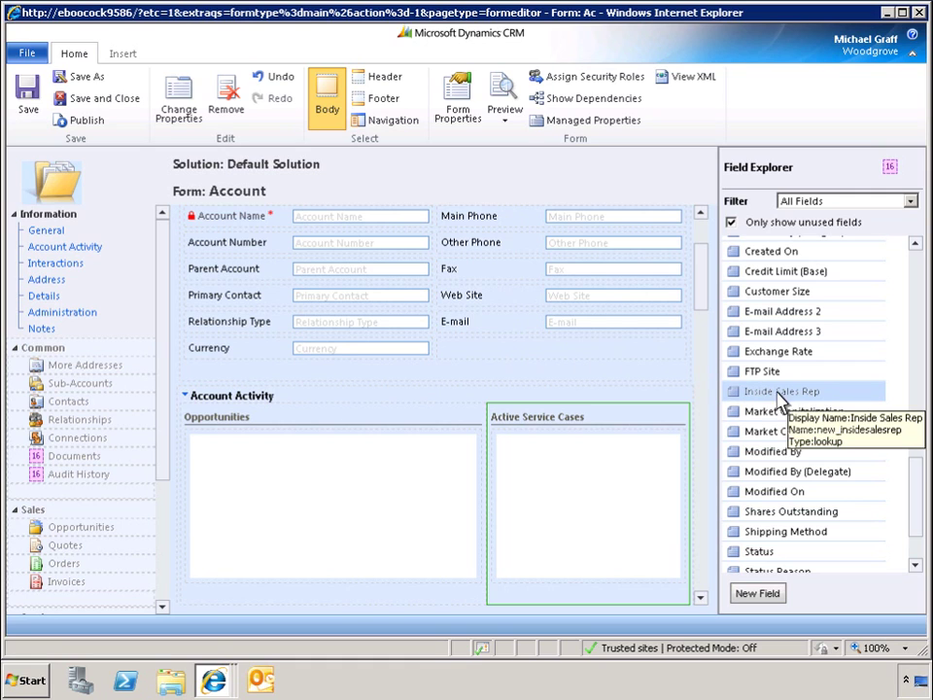
double_click(783, 393)
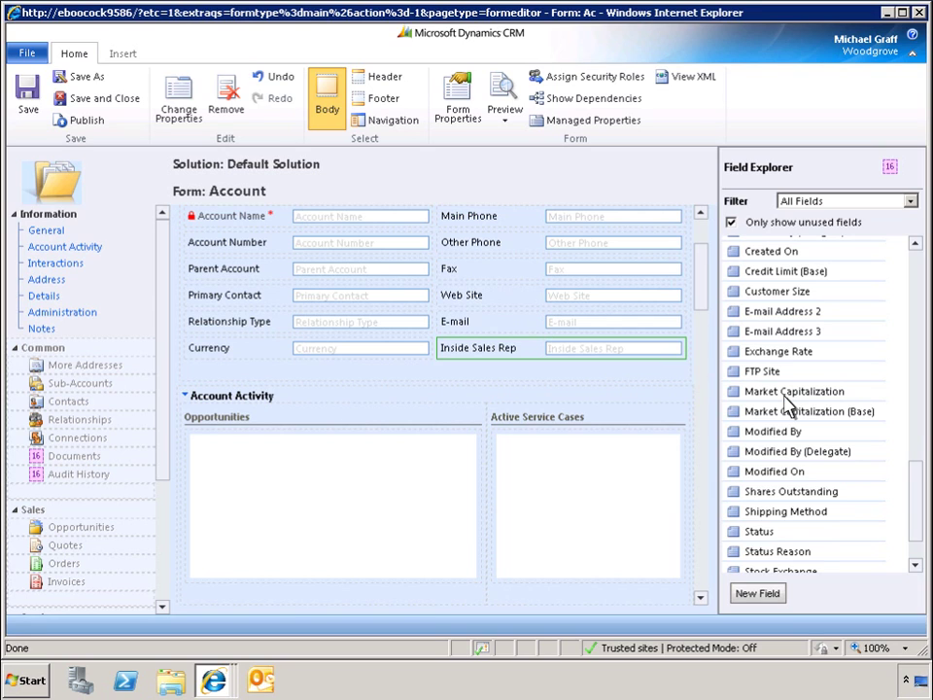
Step: Start a new N:N relationship from the Account form's navigation, with Account as the other entity
click(394, 122)
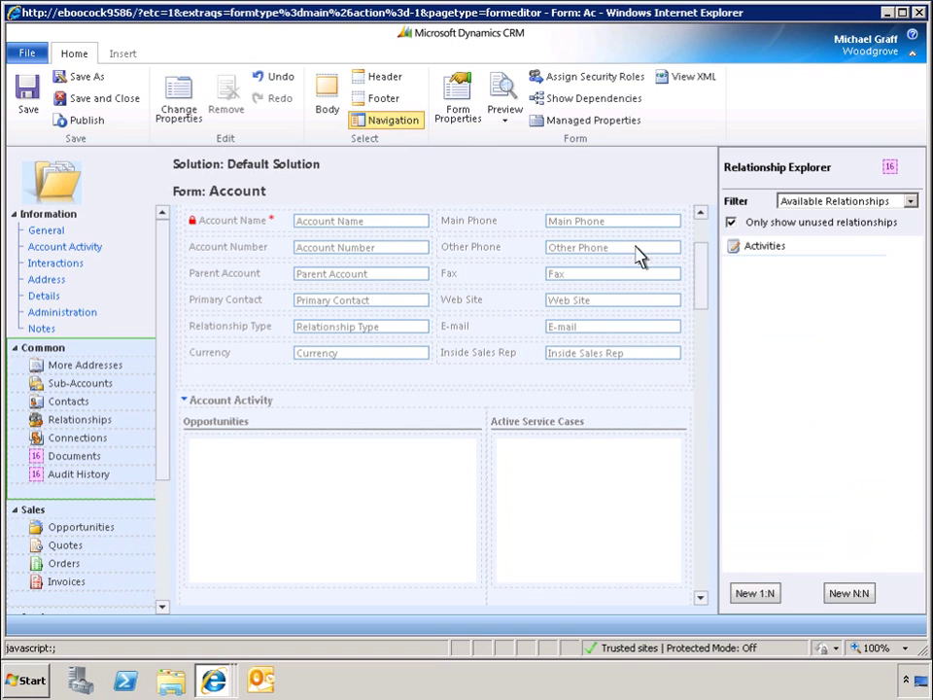
click(849, 594)
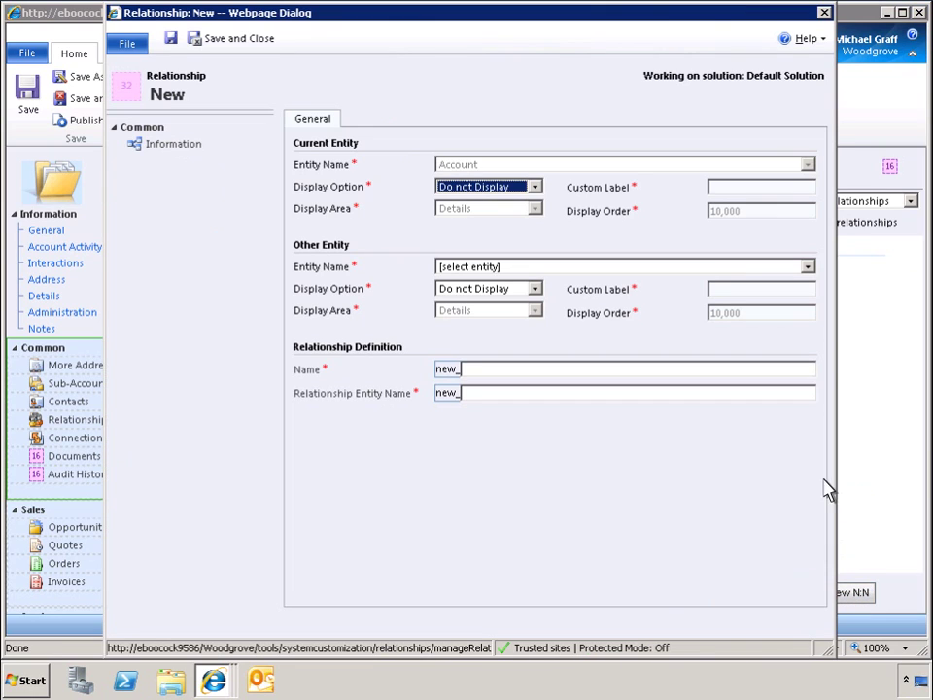
click(808, 267)
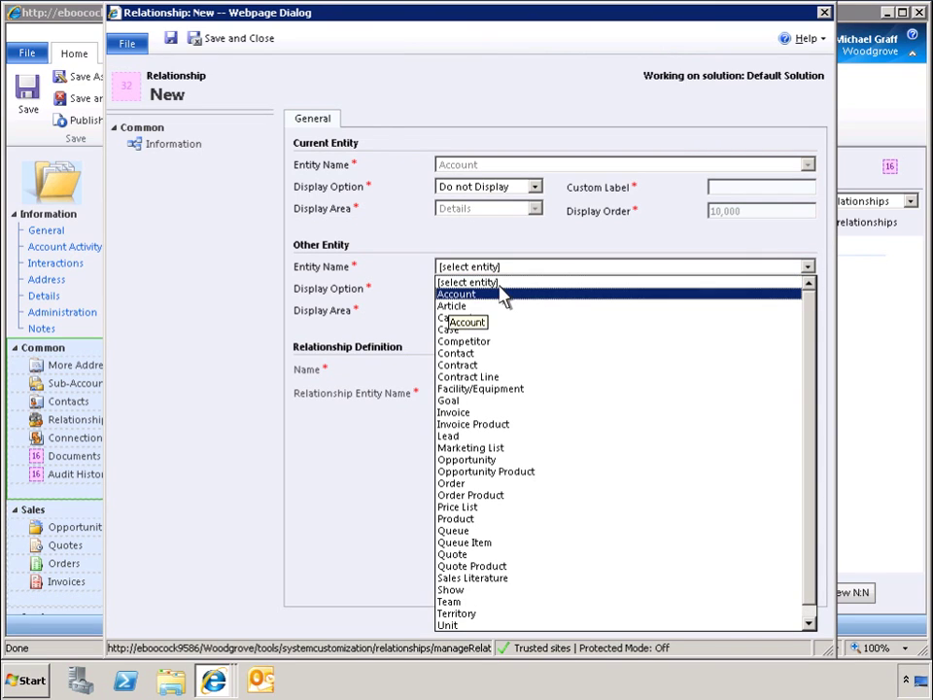
click(458, 296)
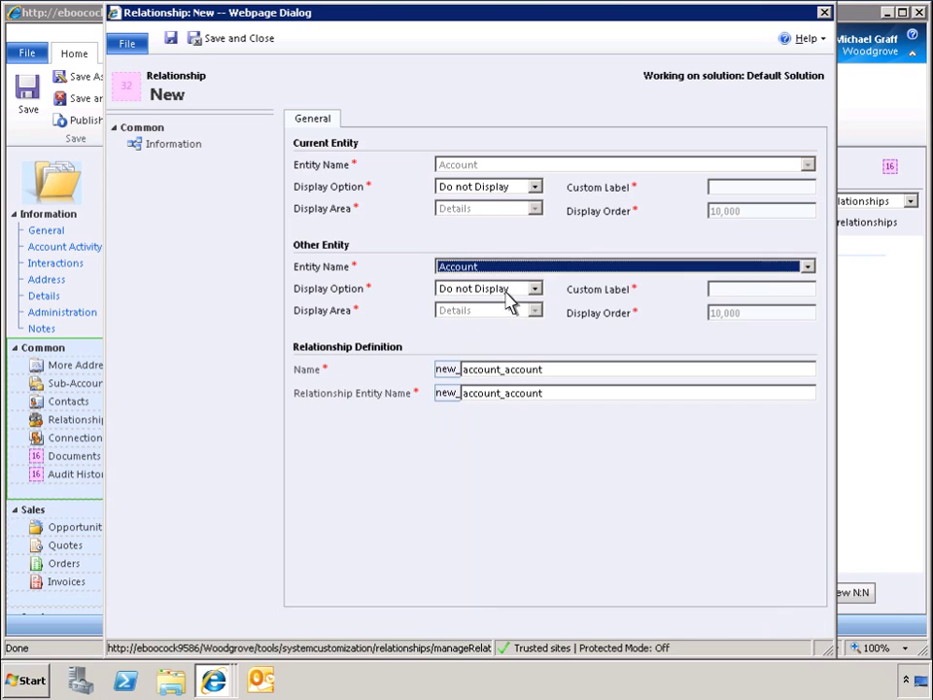
Step: Set the other entity's display option to Use Custom Label with the custom label Partners
click(536, 289)
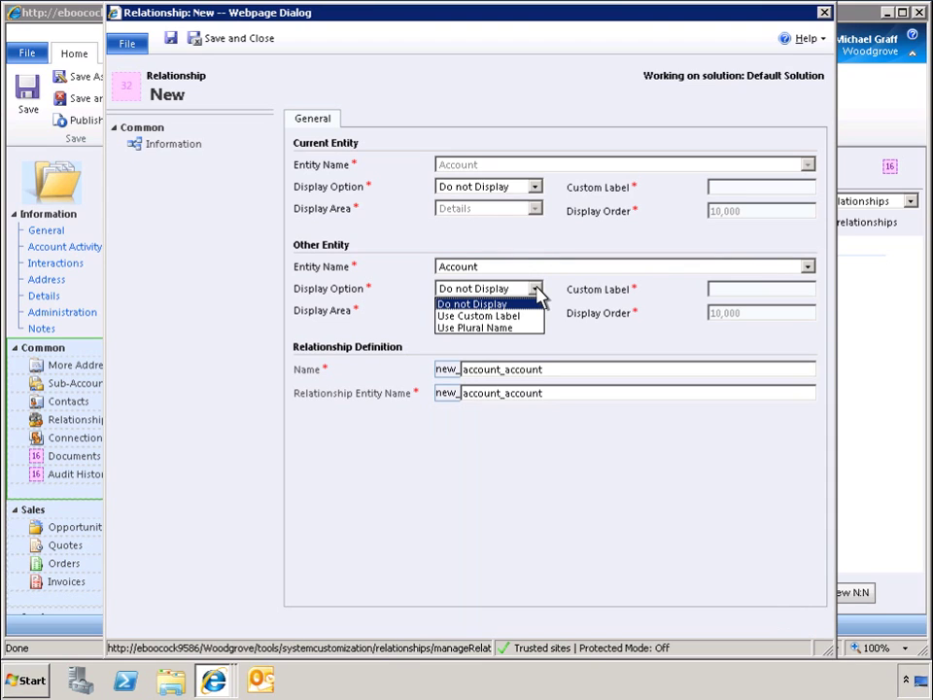
click(484, 317)
click(725, 292)
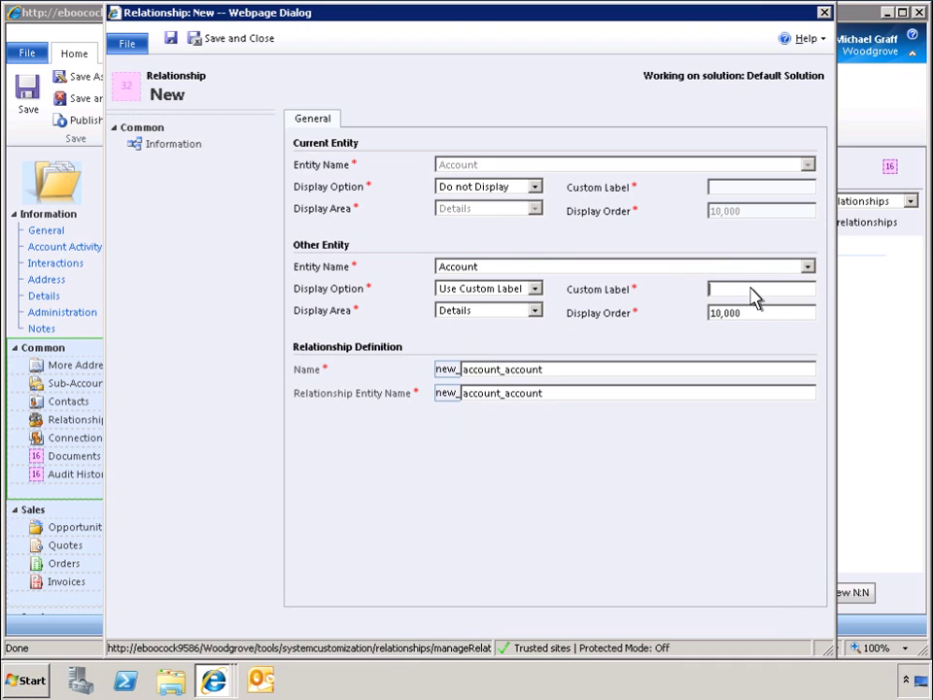
text(Partners)
Step: Save and close the new relationship, and save and publish the customized Account form
click(234, 42)
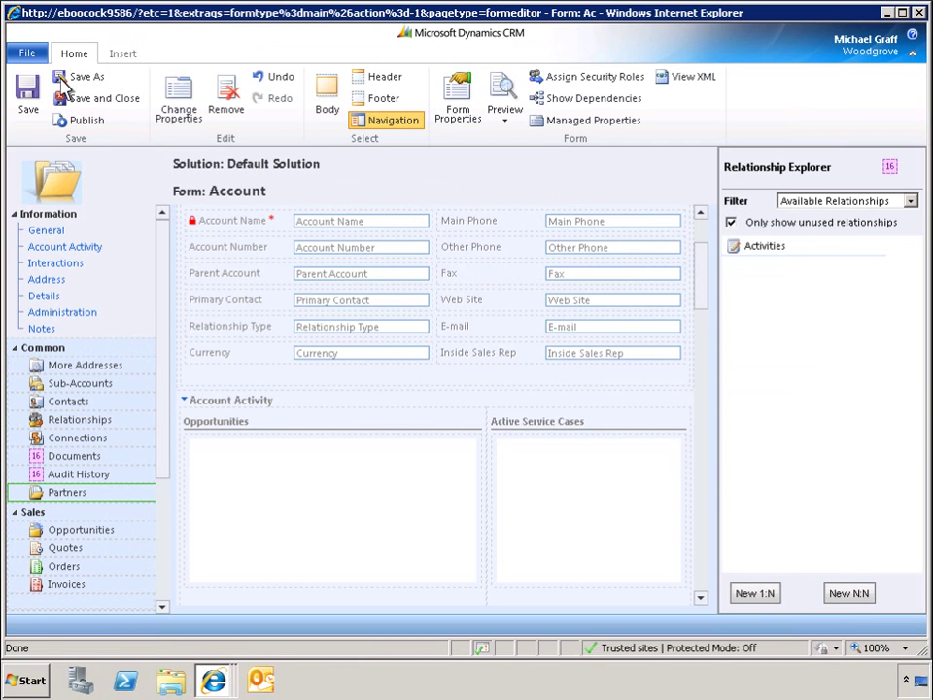
click(28, 105)
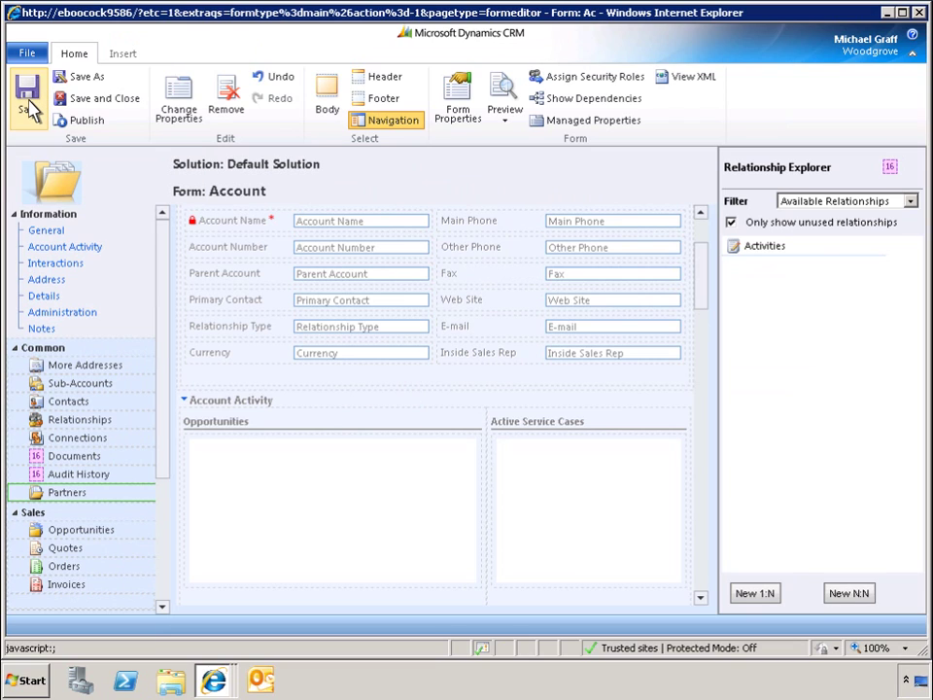
click(88, 121)
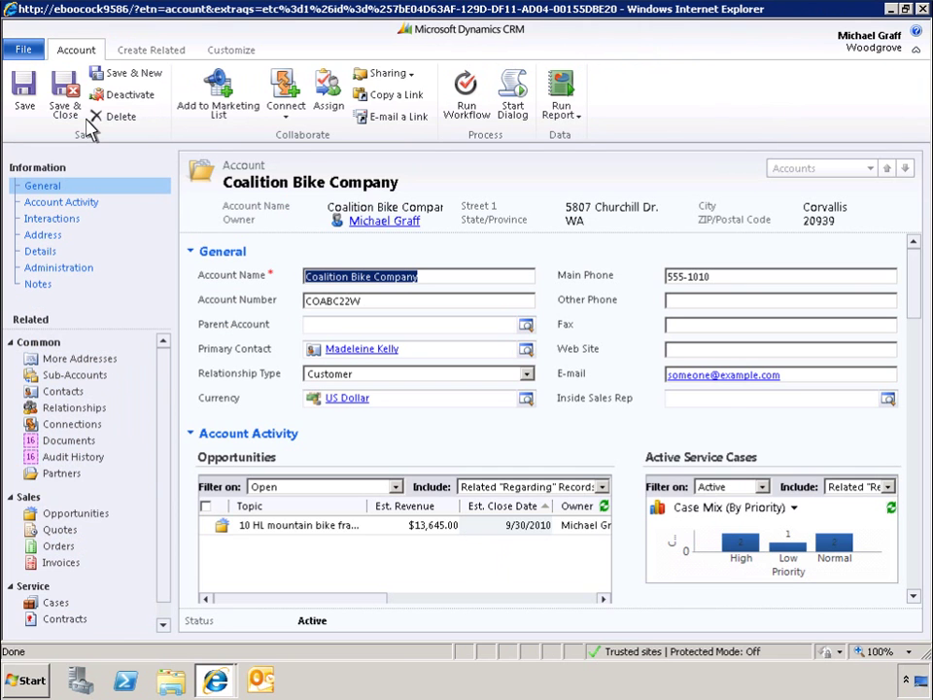